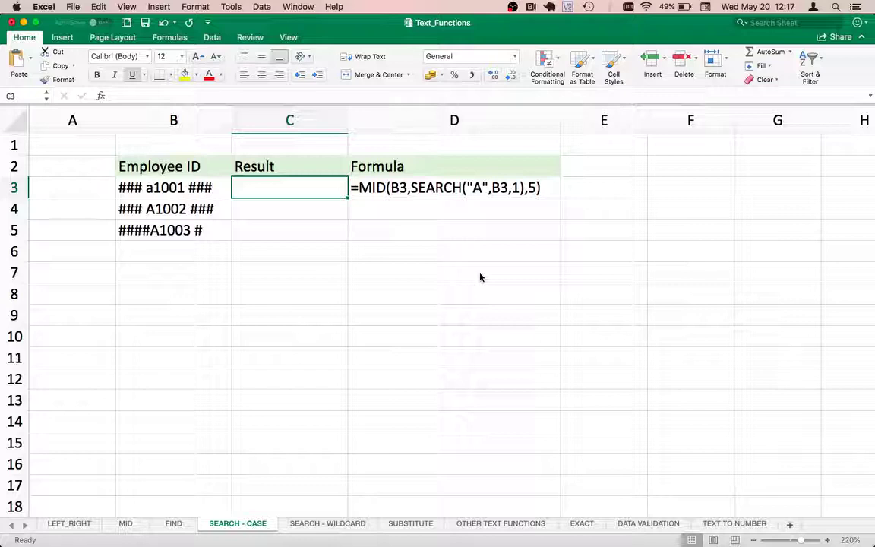
Compare the letter case of the employee IDs in B3 and B4
key(Left)
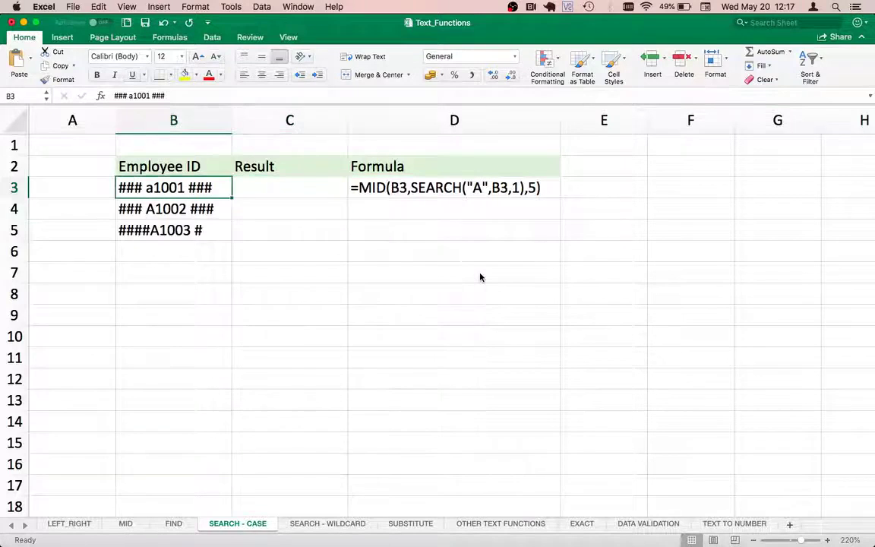
key(Up)
key(Down)
click(145, 203)
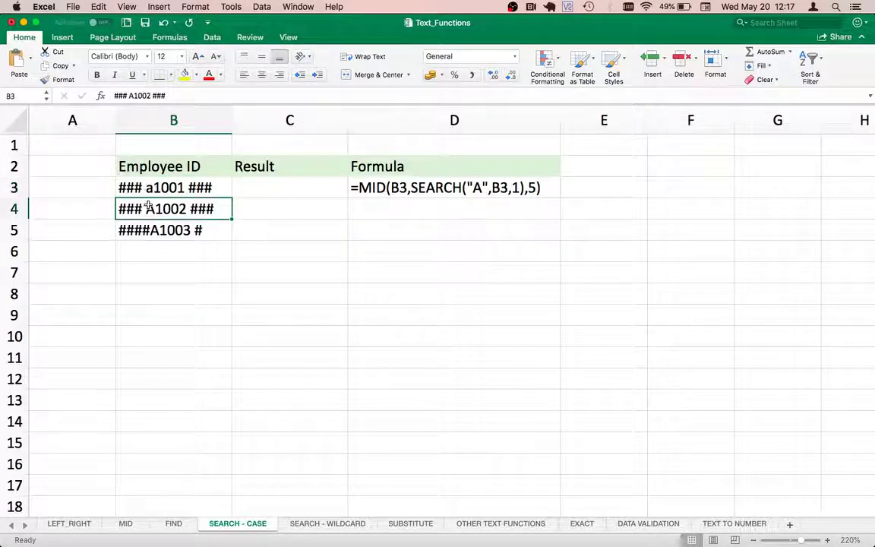
click(146, 187)
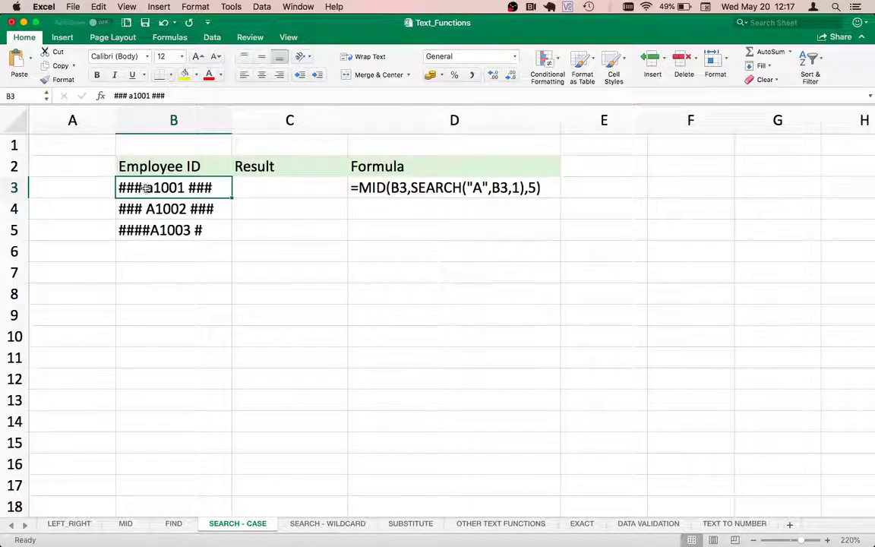
click(150, 211)
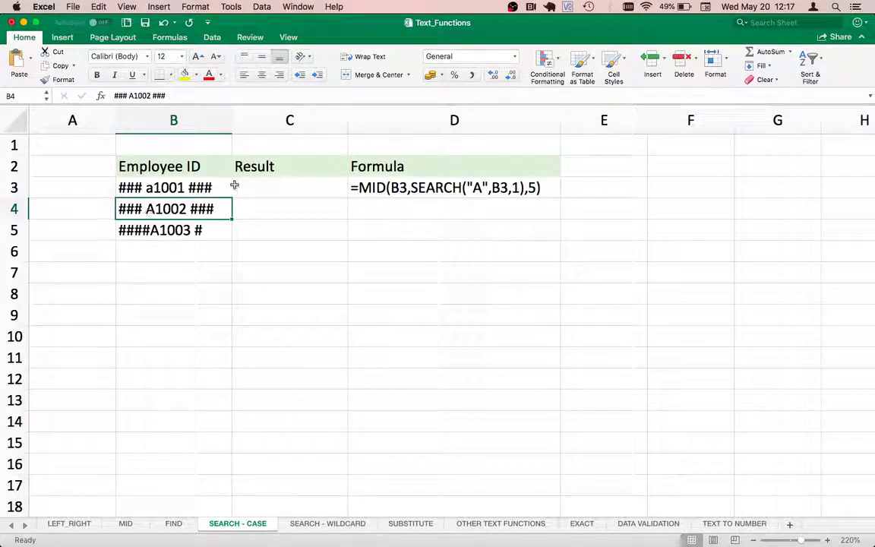
Enter the formula =SEARCH("A",B3) in C3
click(275, 189)
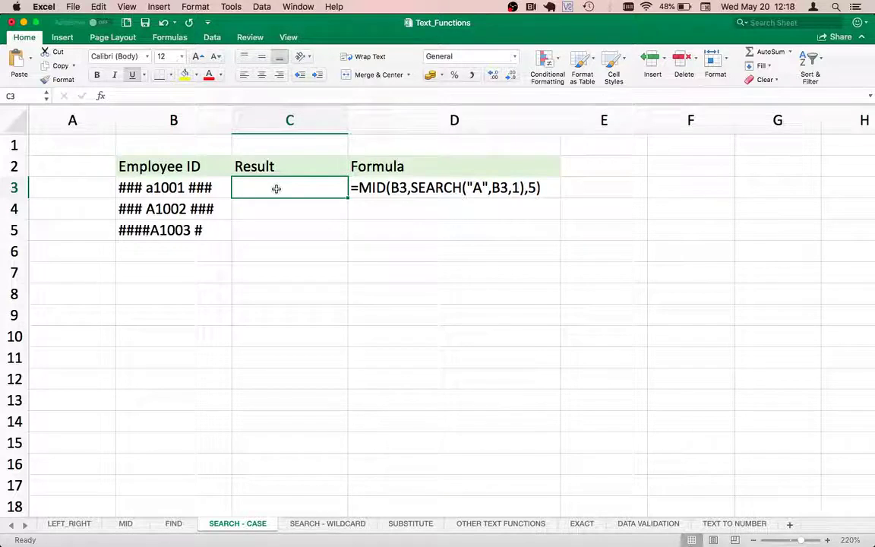
text(=SEAR)
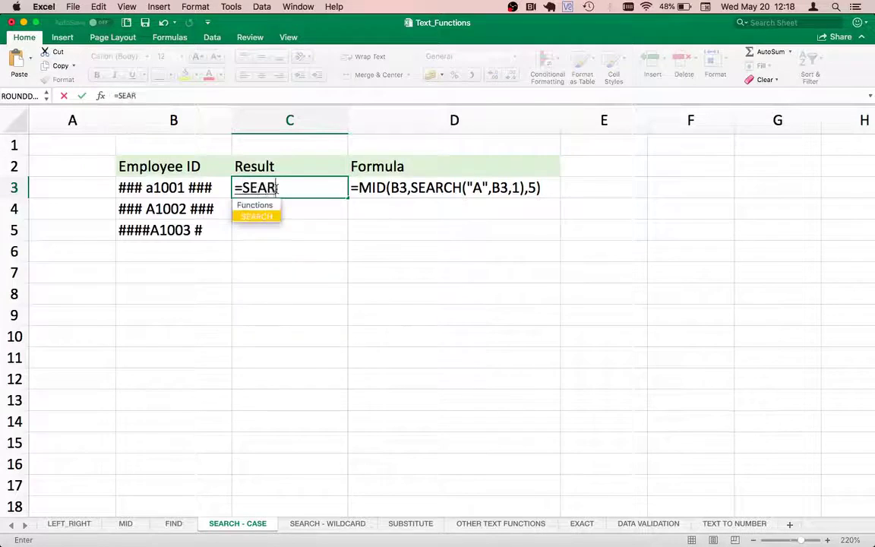
text(CH()
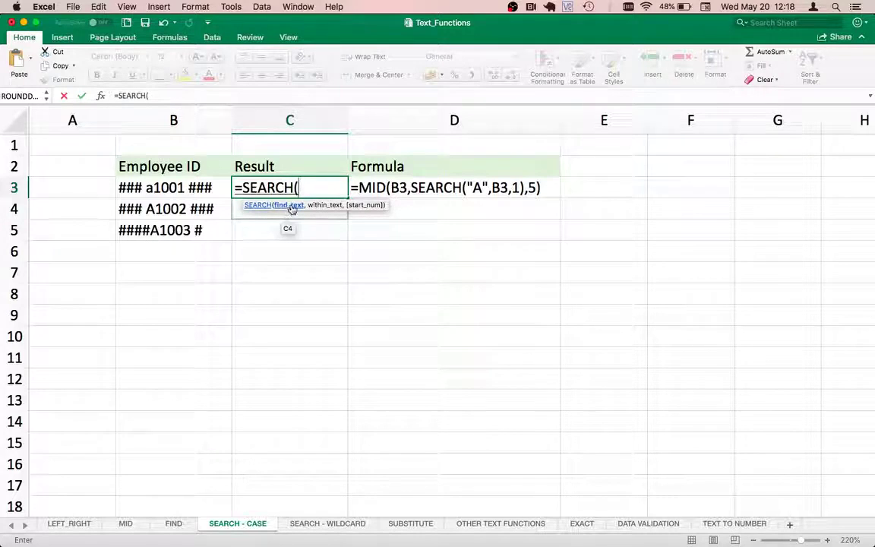
text("A)
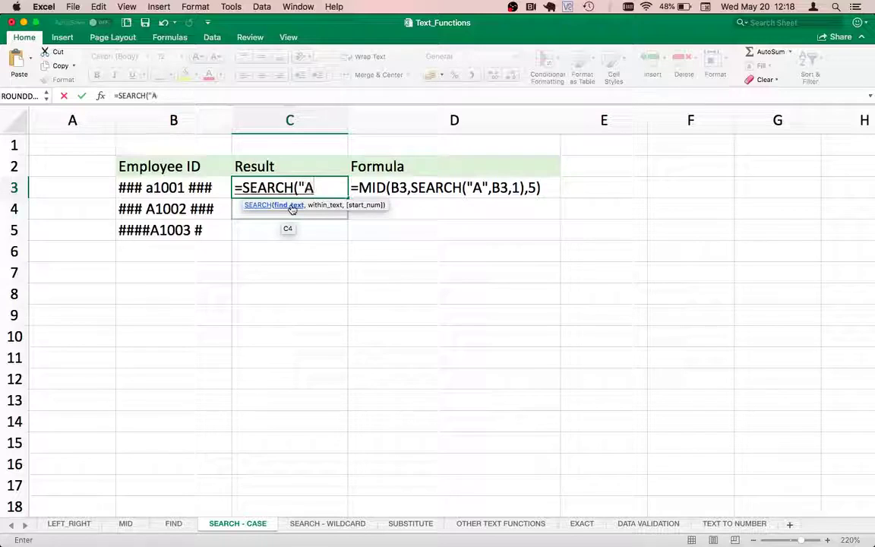
text(")
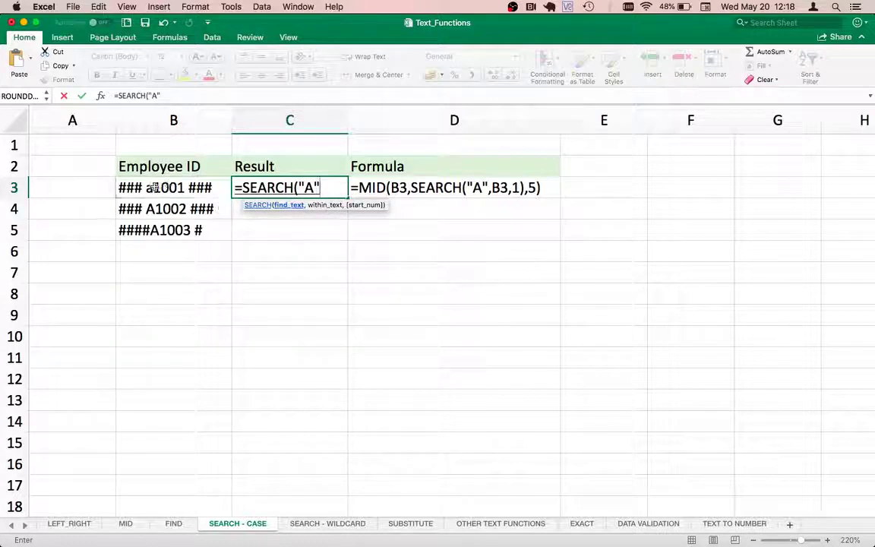
click(154, 187)
click(523, 198)
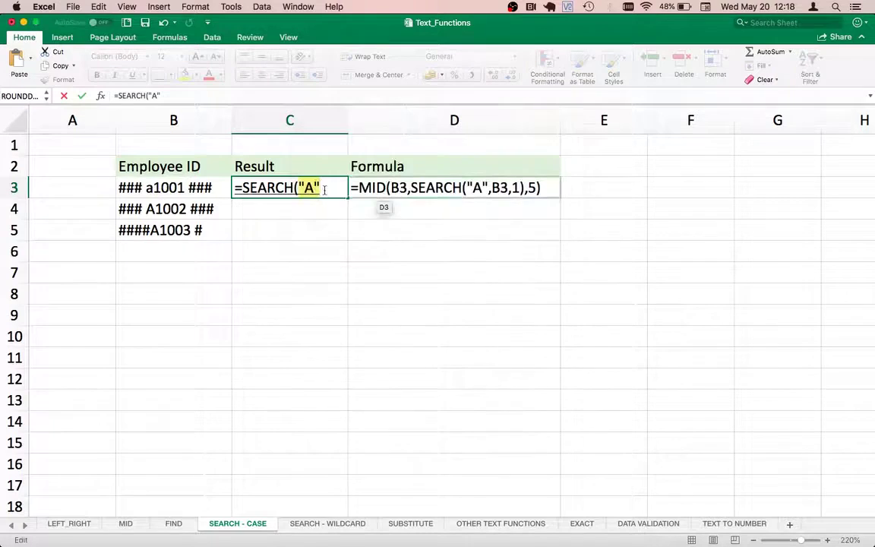
text(,)
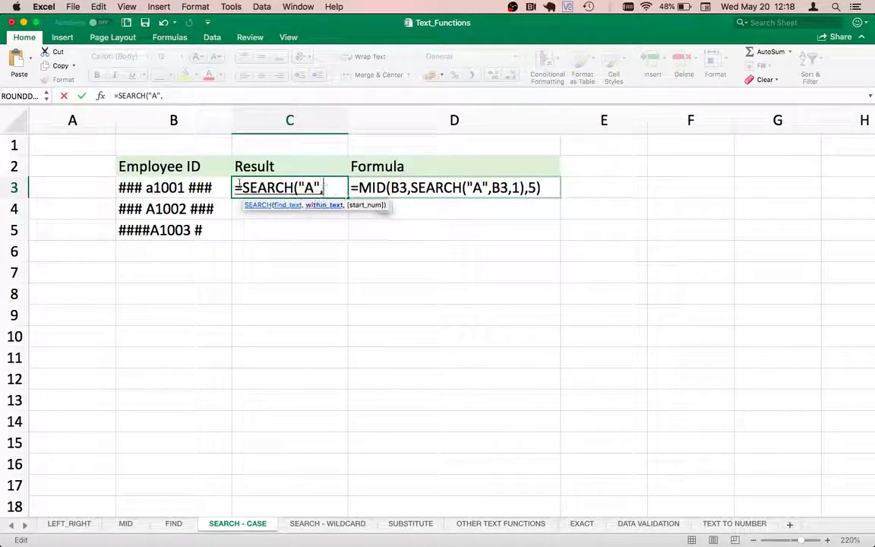
click(166, 190)
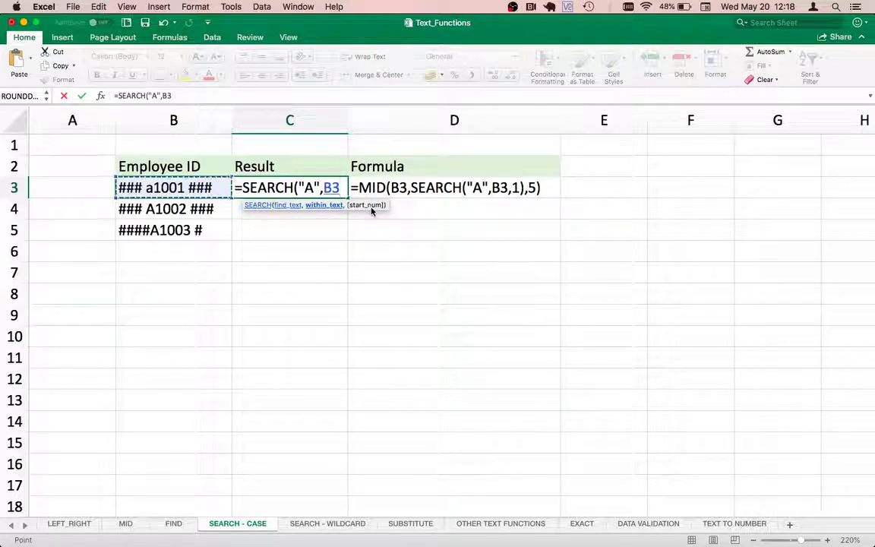
text())
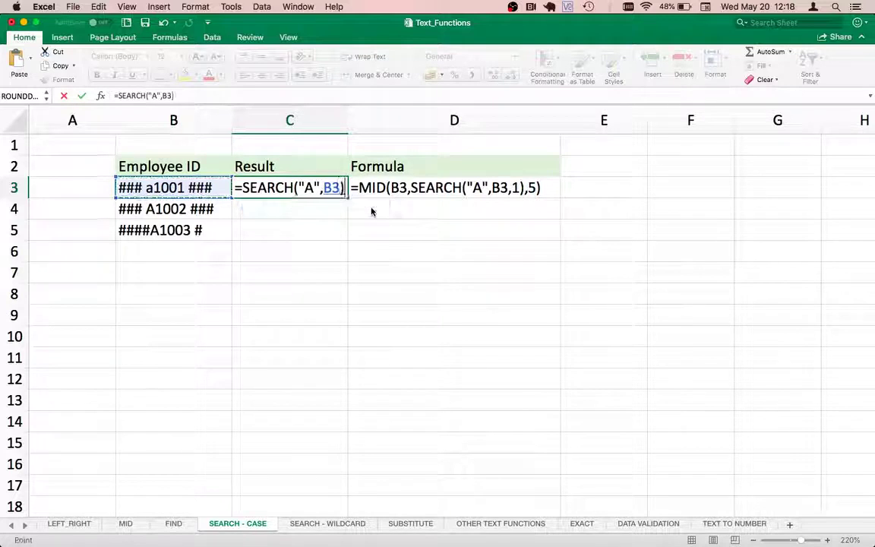
key(Return)
Examine the find text "A" in the C3 formula against the ID in B3
click(294, 187)
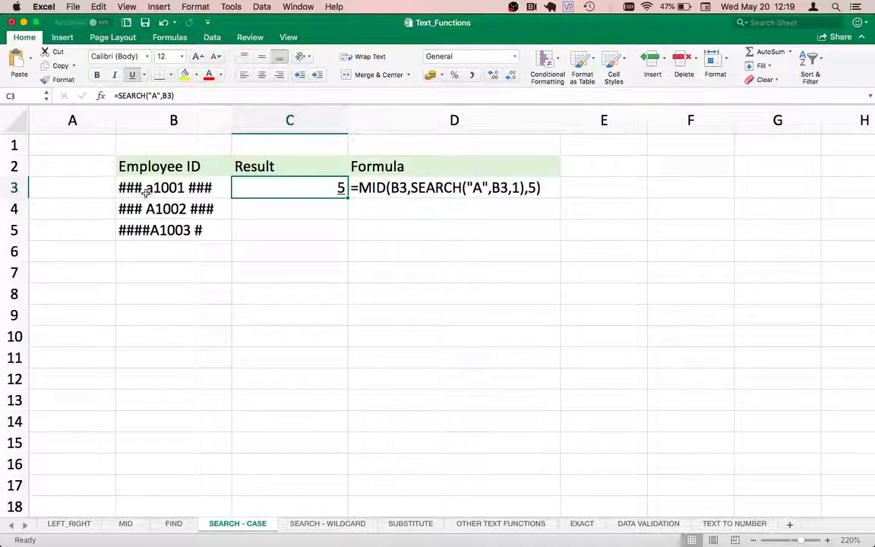
double_click(300, 192)
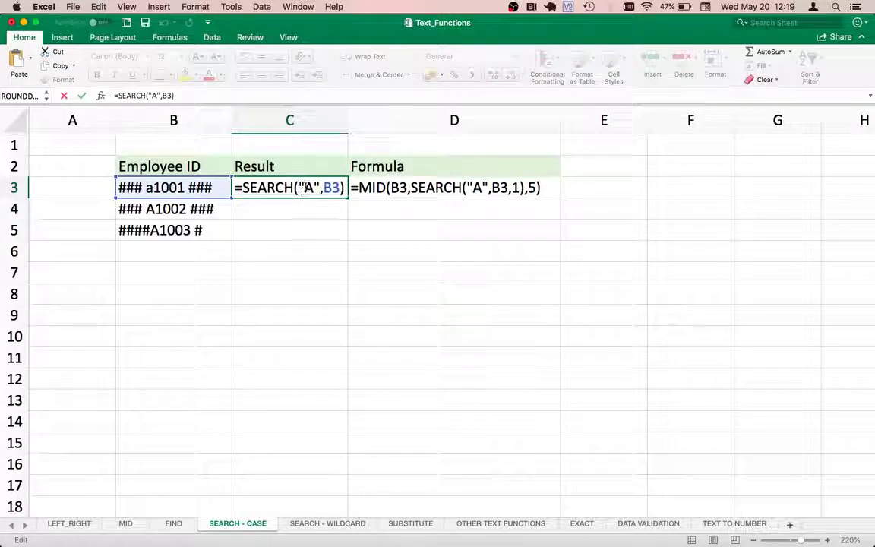
double_click(307, 187)
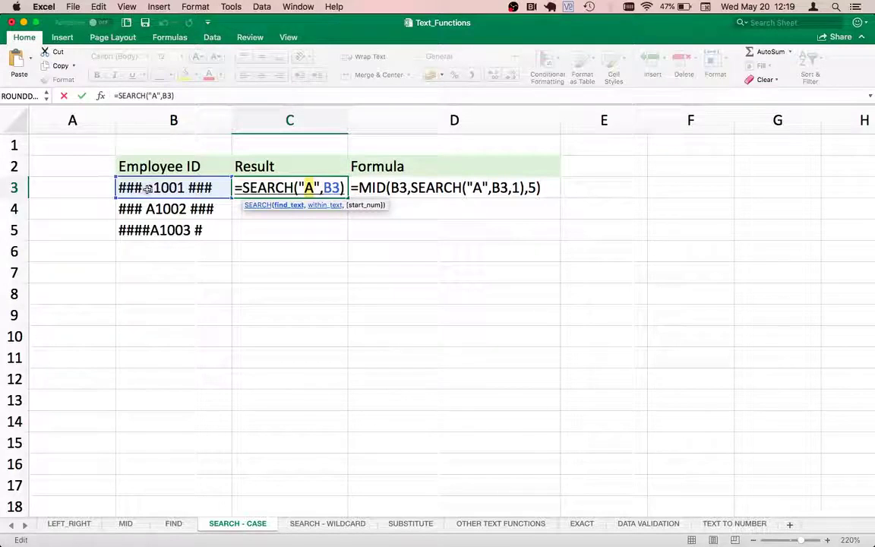
key(Tab)
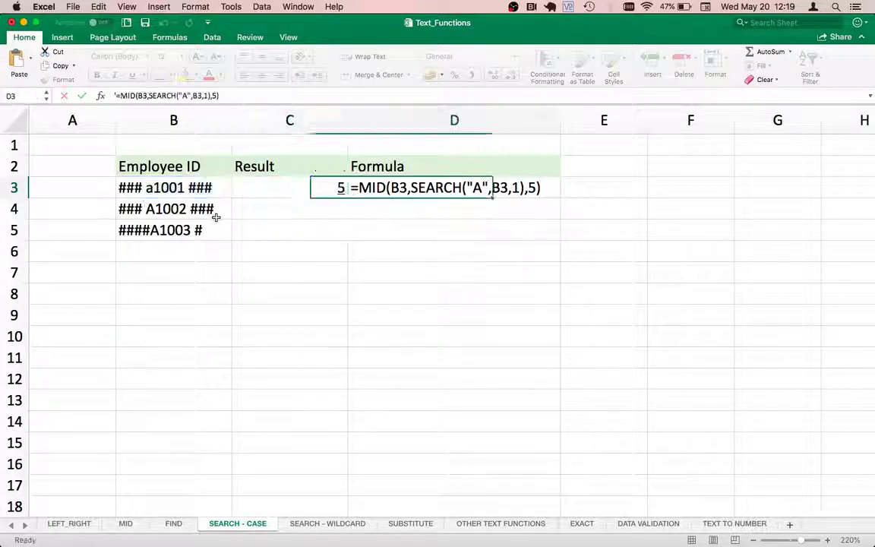
Enter the note "NOT CASE SENSITIVE" in D6
key(Down)
key(Down)
key(Down)
text(cas)
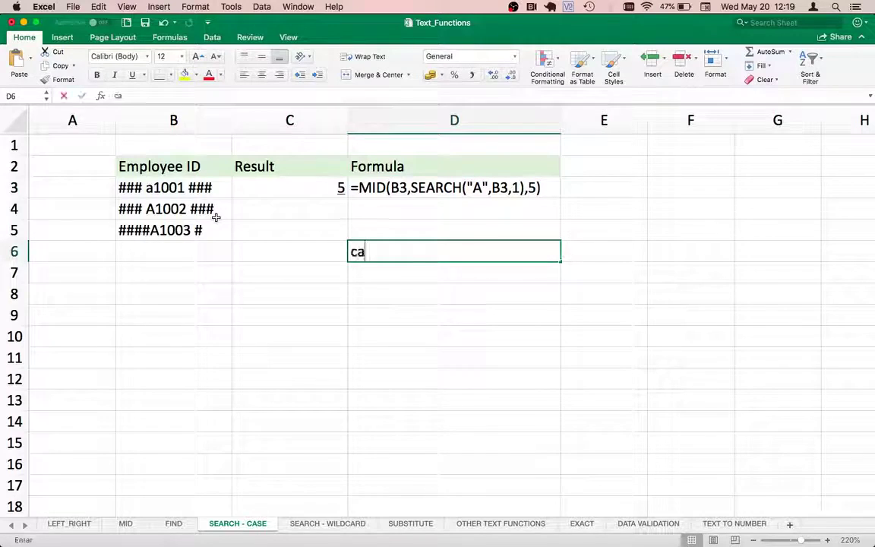
key(BackSpace)
key(BackSpace)
key(BackSpace)
text(NOT )
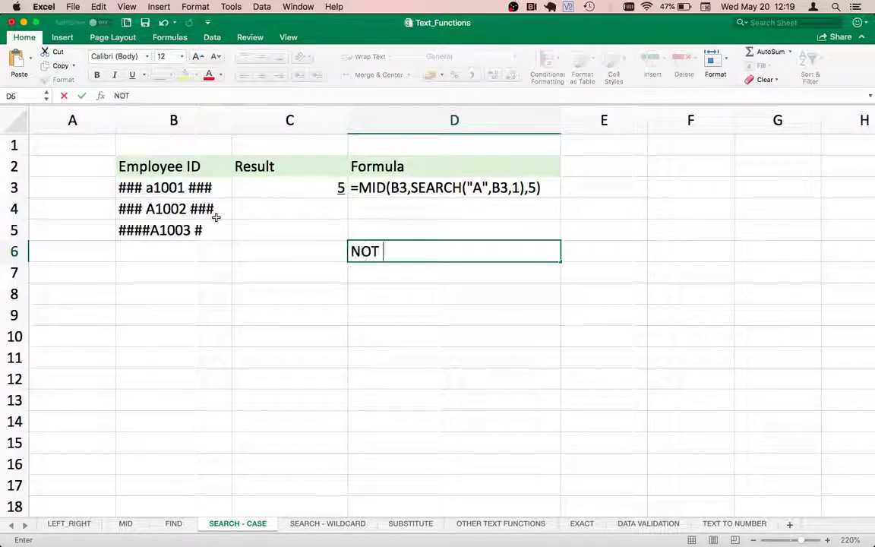
text(CASE SENSITIVE)
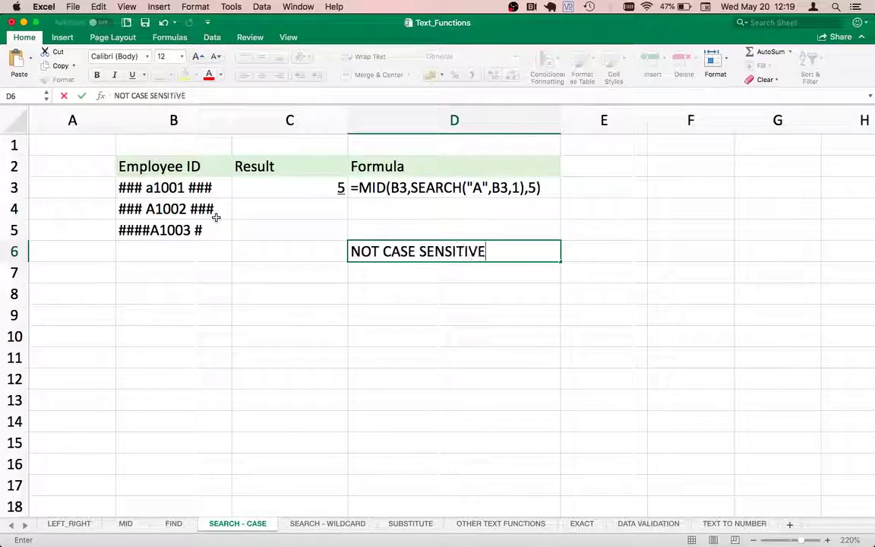
key(Return)
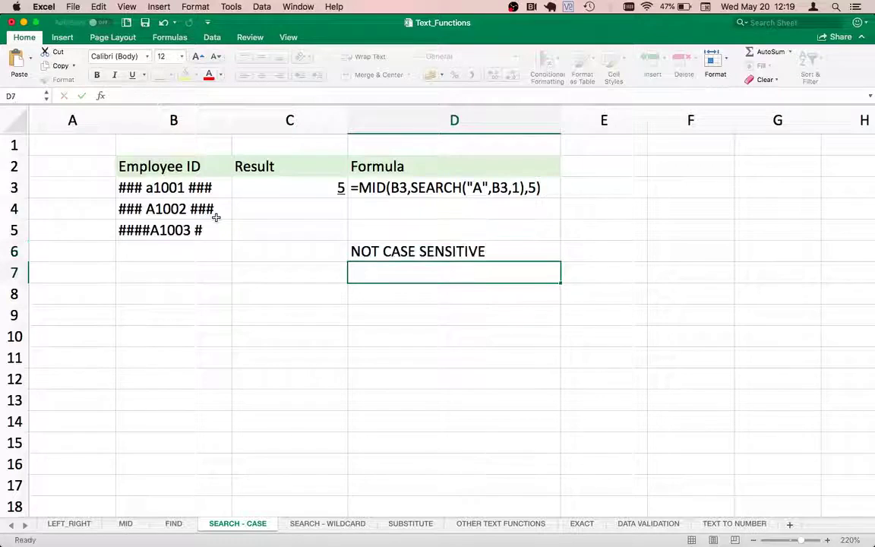
Fill the SEARCH formula from C3 down through C5
key(Up)
key(Up)
key(Up)
key(Up)
key(Left)
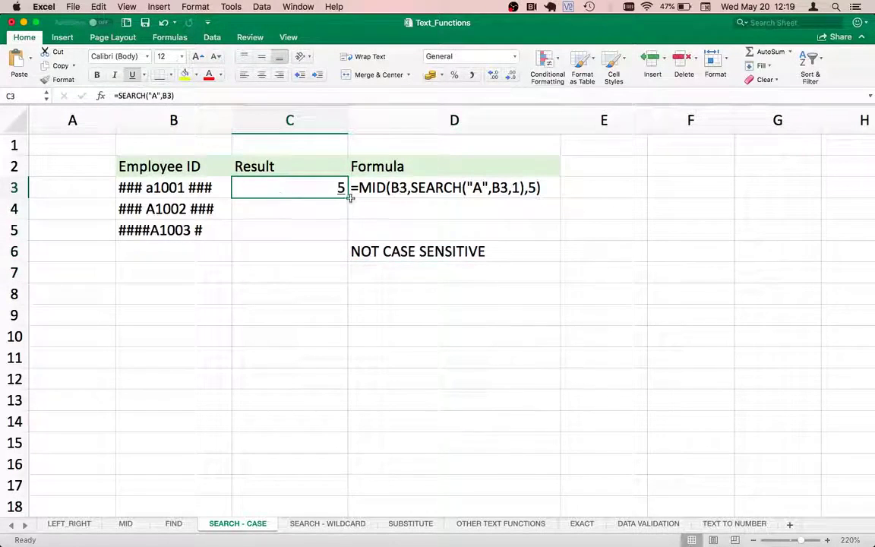
drag(352, 205, 340, 231)
click(318, 182)
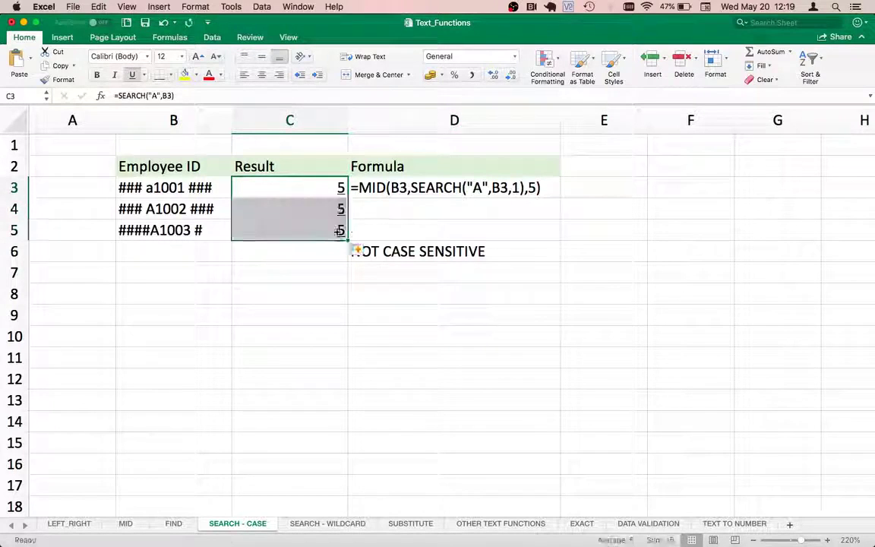
click(304, 188)
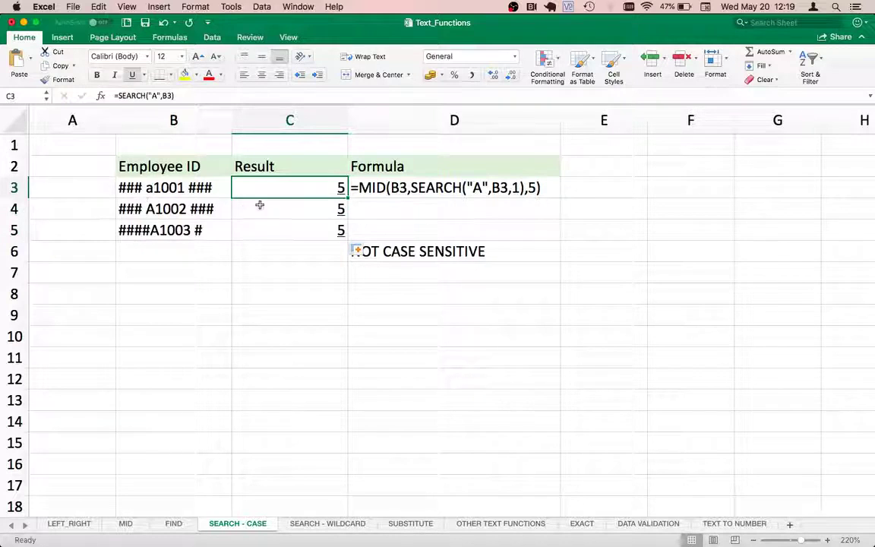
Insert "$-" before the last of the three leading # characters in B4, and select its result in C4
click(125, 209)
double_click(135, 209)
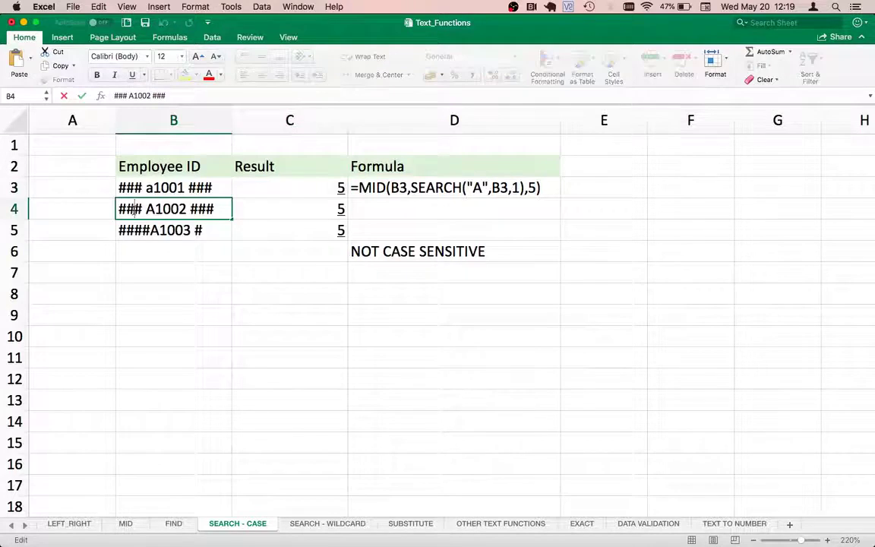
text($-)
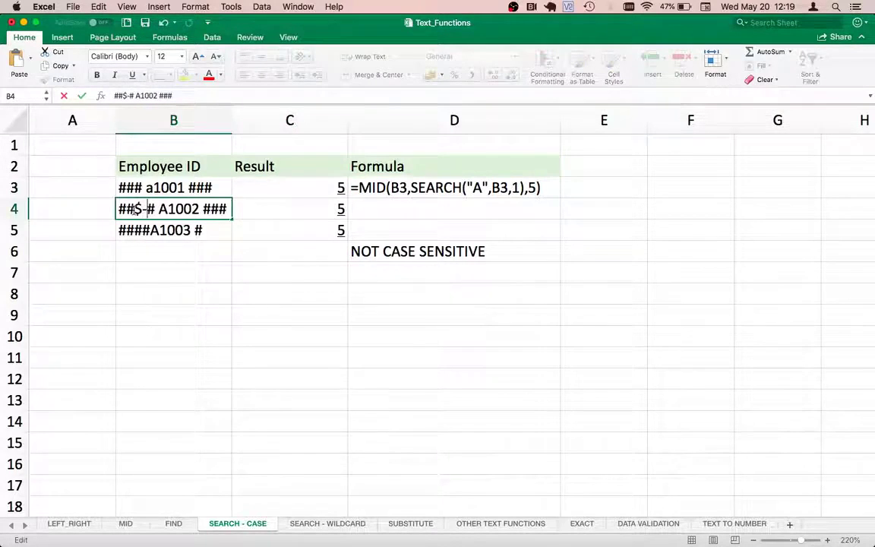
key(Return)
key(Up)
key(Right)
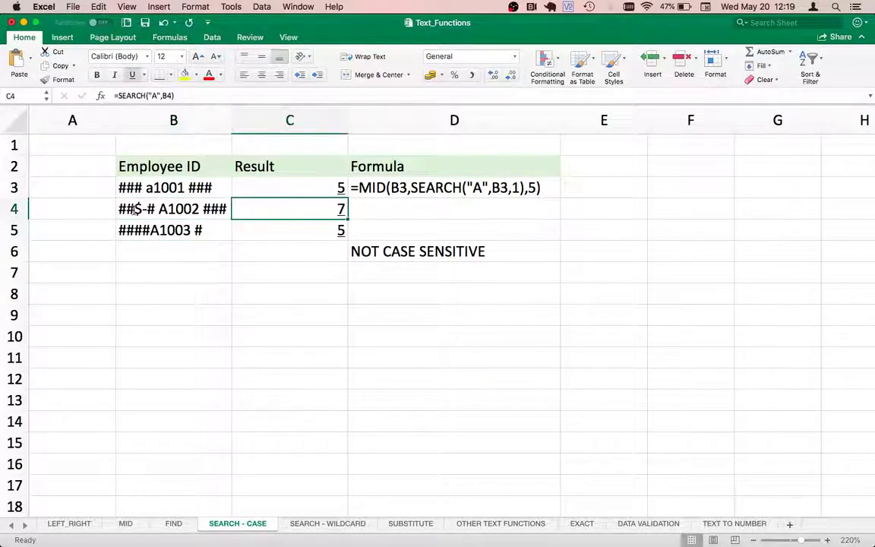
Inspect the arguments of the SEARCH formula in C3
click(310, 189)
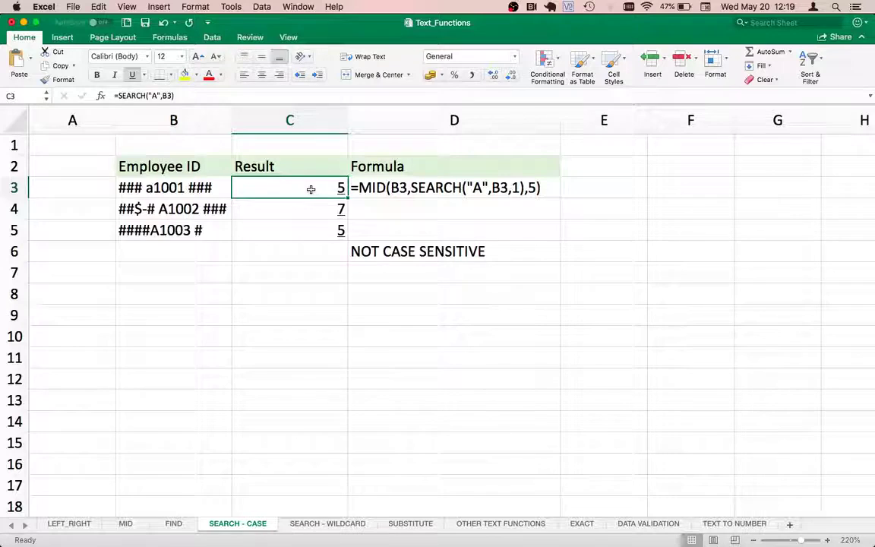
double_click(311, 189)
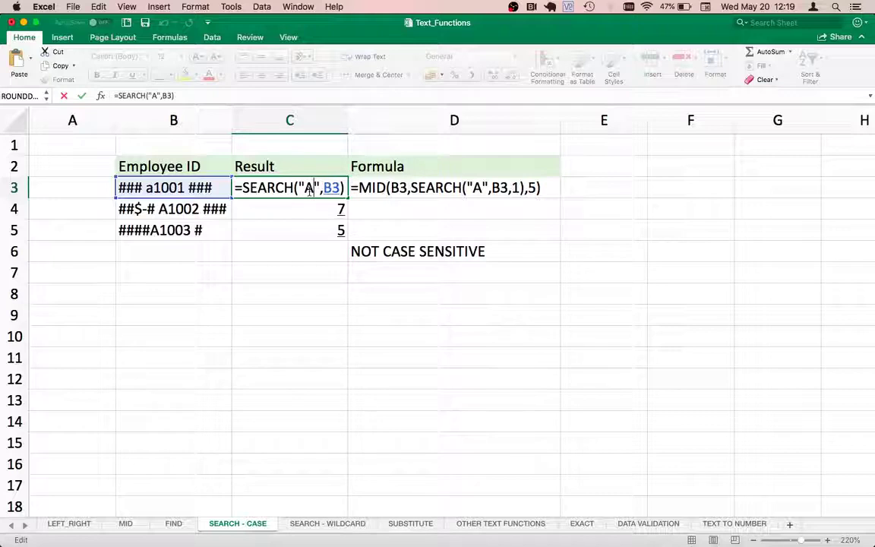
key(Escape)
Try adding an uppercase A before the lowercase a in B3, check the result in C3, and undo the addition
key(Left)
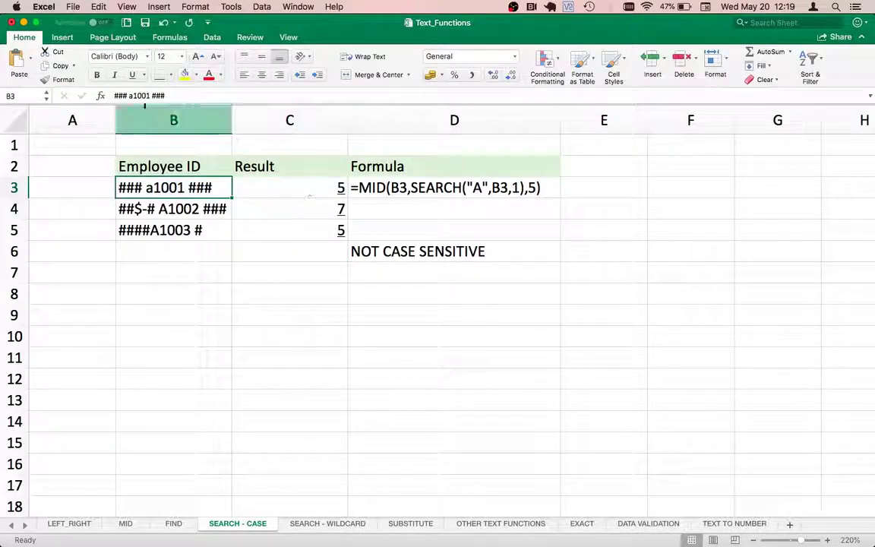
click(127, 95)
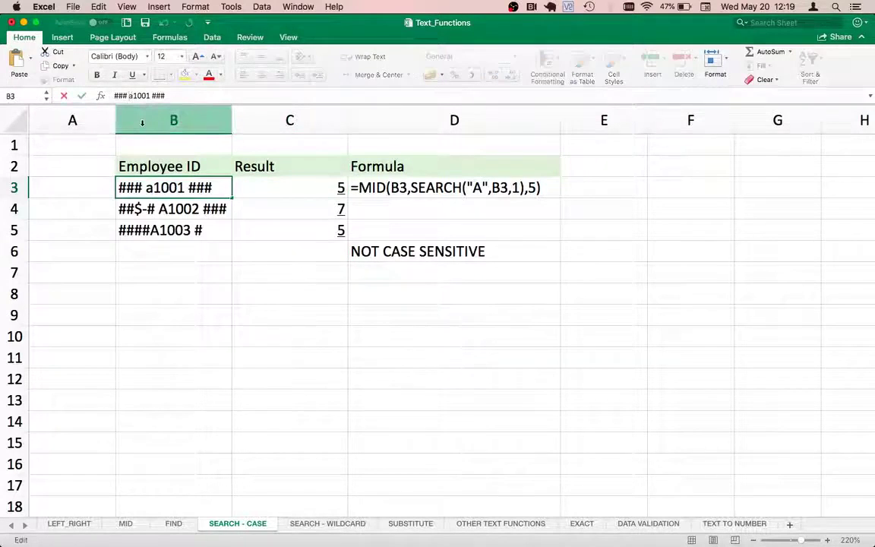
text(A)
key(Return)
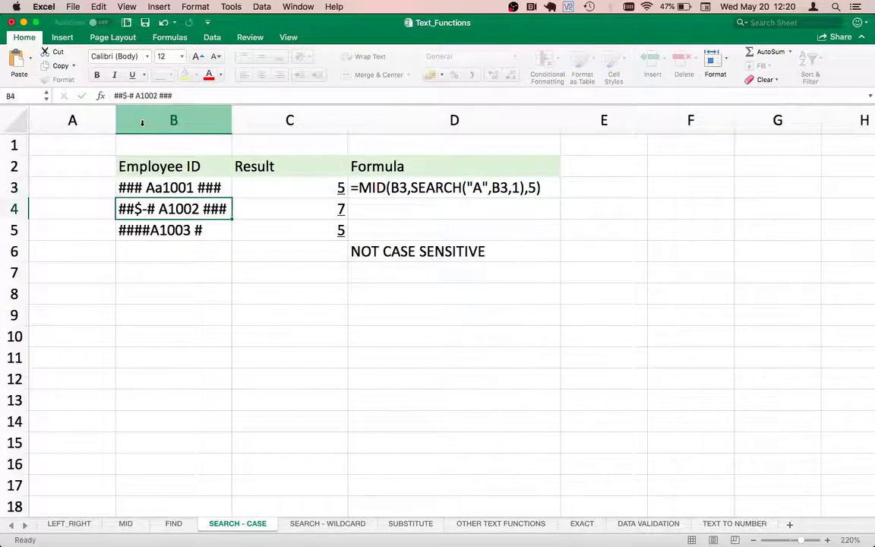
key(Up)
key(Right)
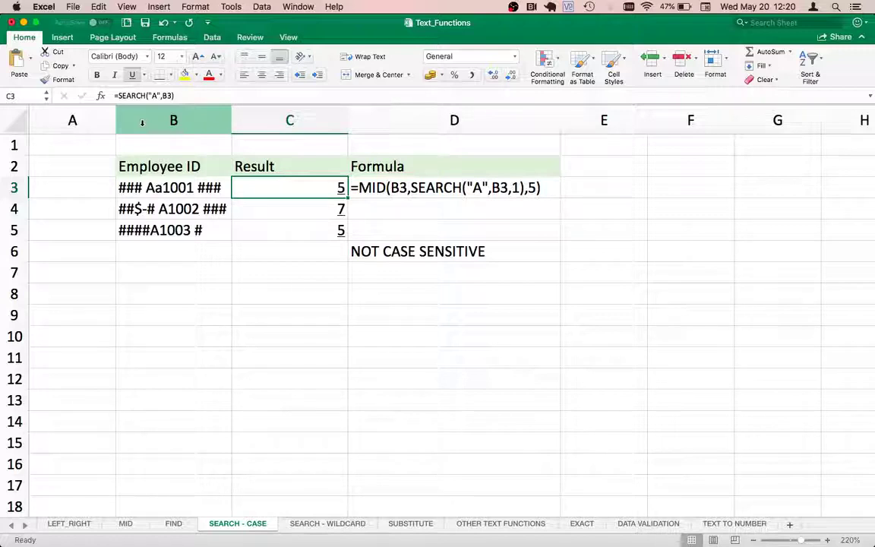
key(super+z)
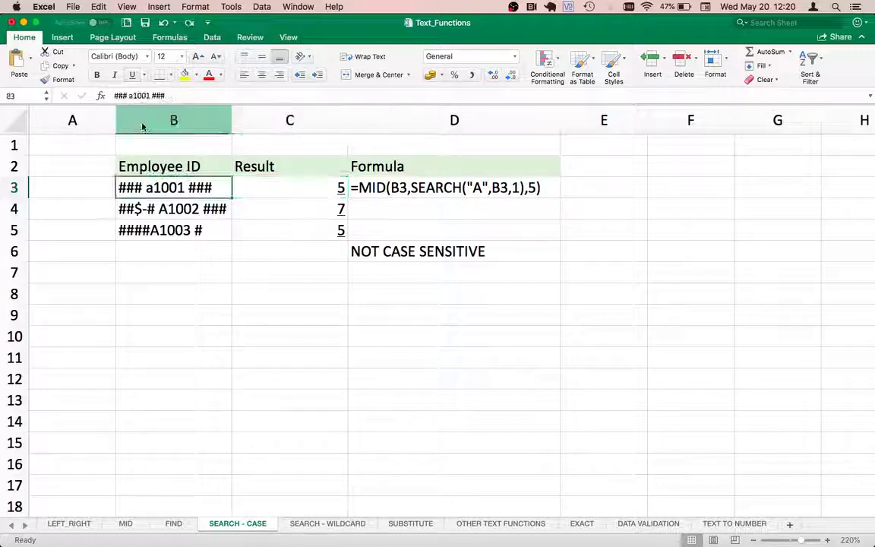
click(305, 196)
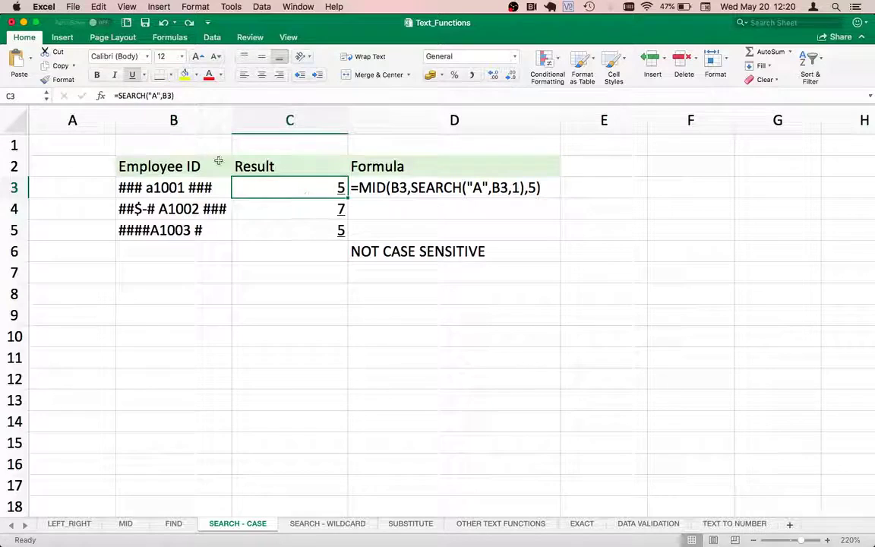
Cut the SEARCH formula out of C3 and begin a MID formula there with B3 as its text argument
click(144, 98)
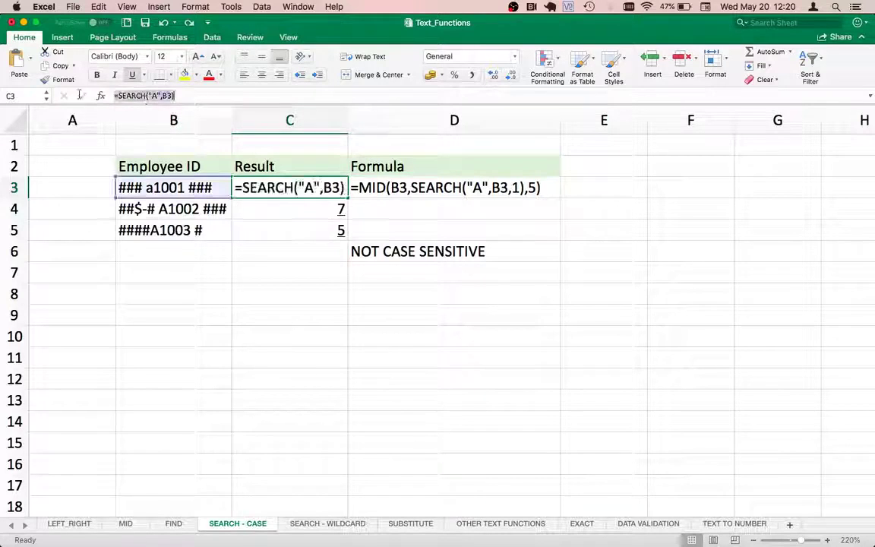
click(64, 96)
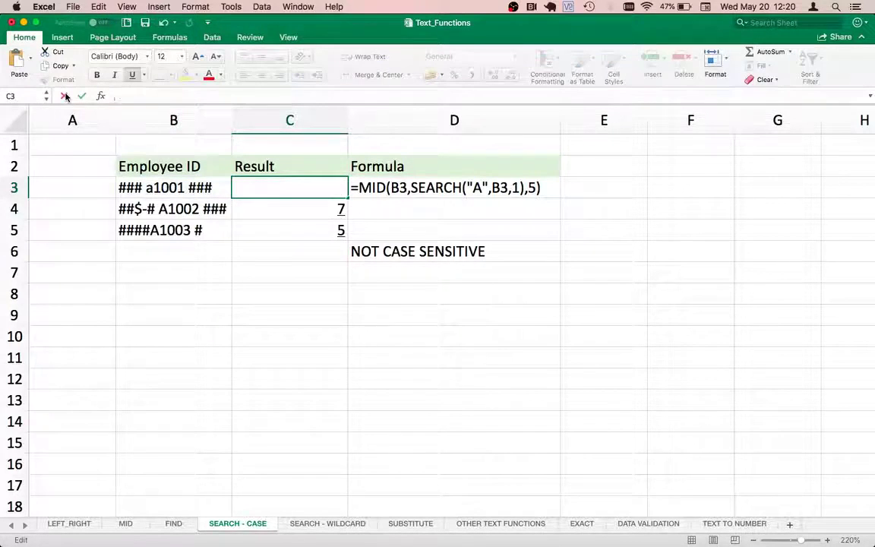
text(=)
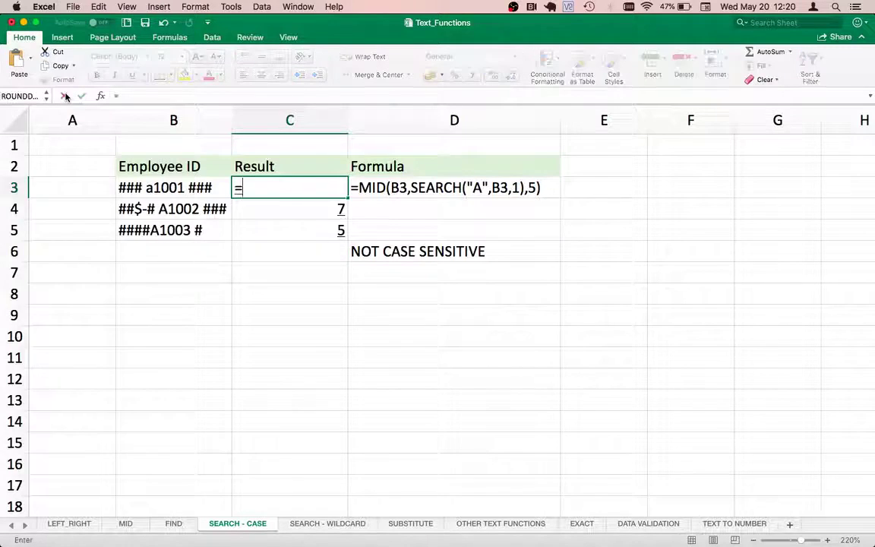
text(MID()
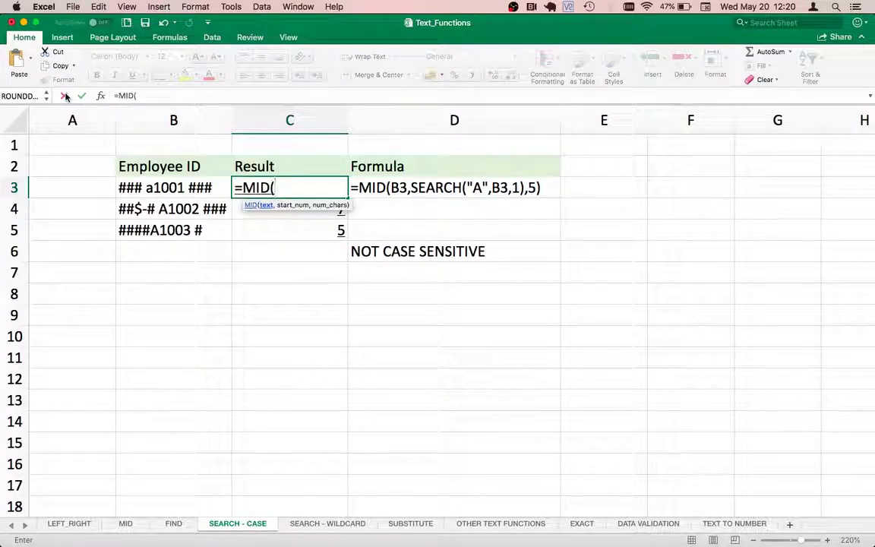
click(159, 188)
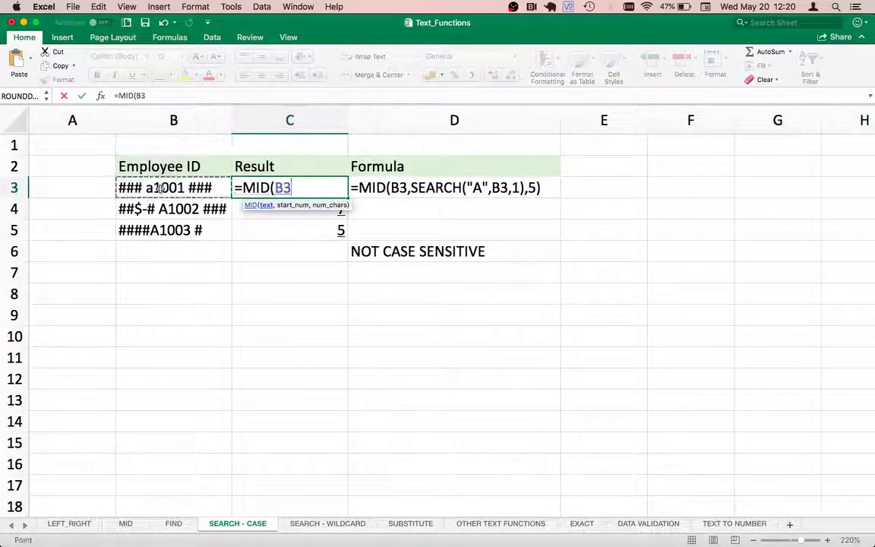
text(,)
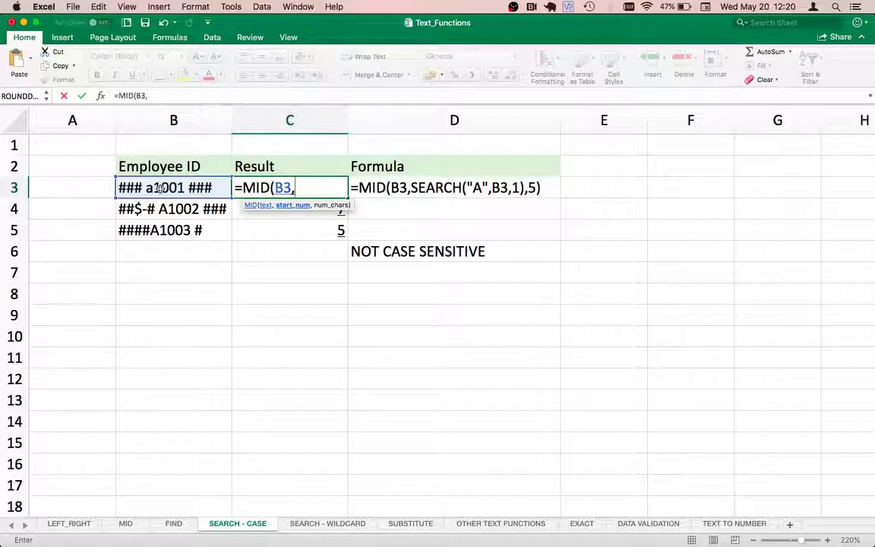
Complete the MID formula in C3 with SEARCH("A",B3) as the start number and 5 as the number of characters
text(=SEARCH("A",B3))
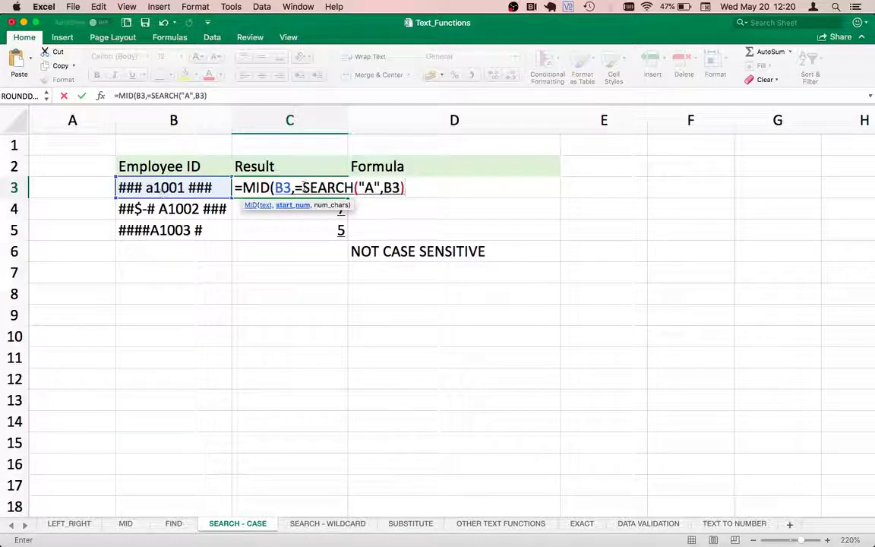
click(302, 187)
key(BackSpace)
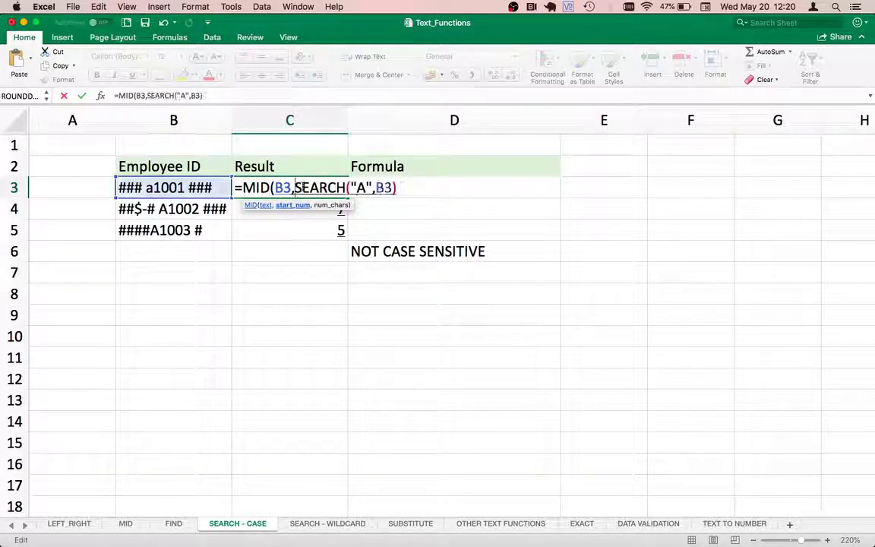
click(410, 188)
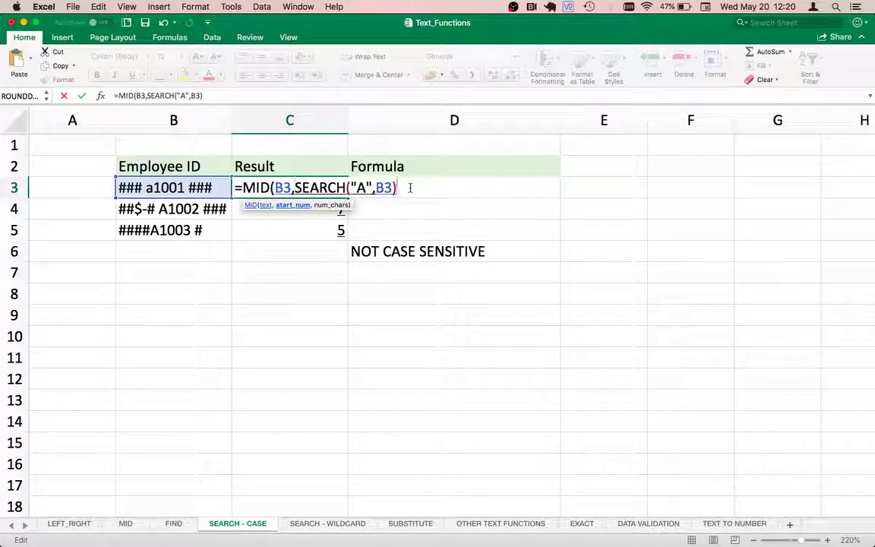
text(,)
text(5)
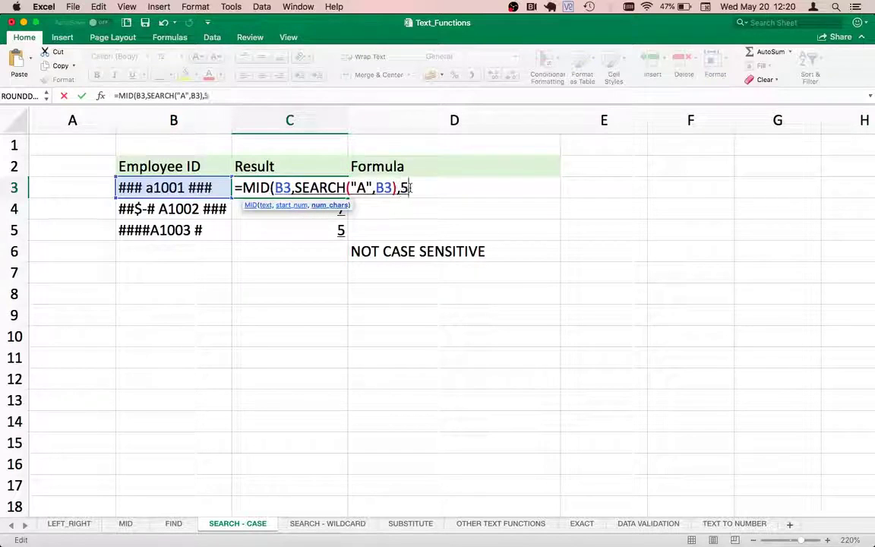
text())
key(Return)
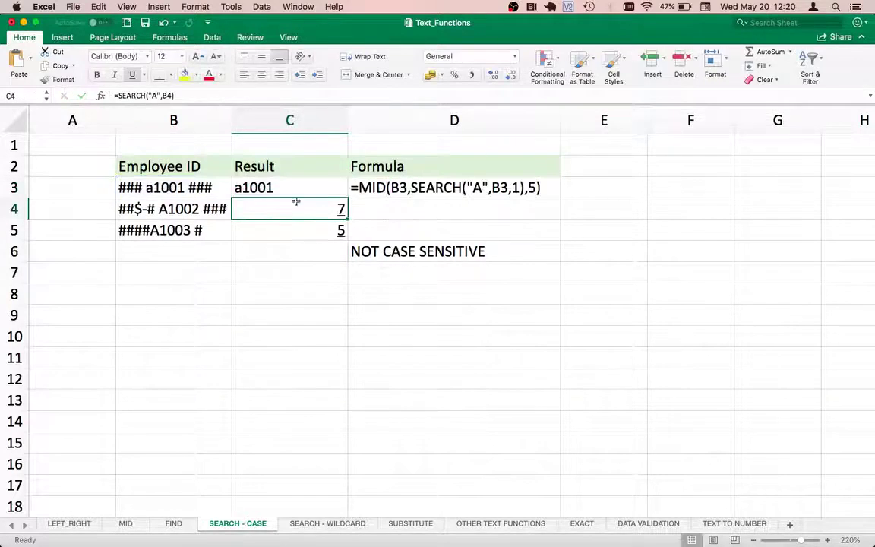
Fill the MID and SEARCH formula from C3 down through C5
click(298, 184)
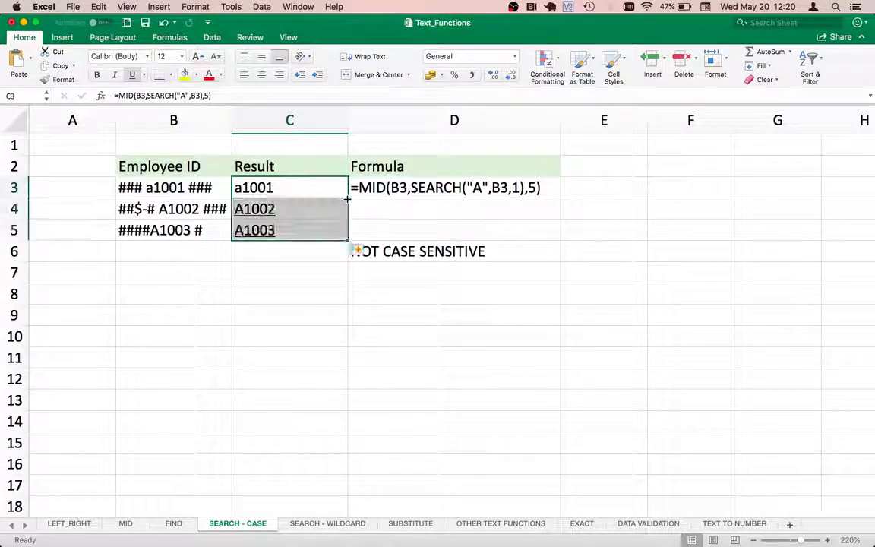
double_click(348, 198)
click(297, 191)
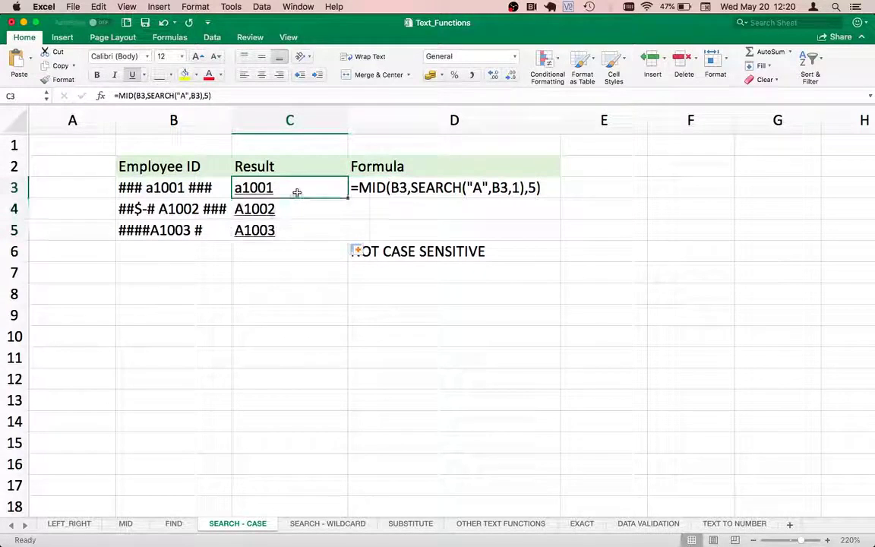
Compare the employee IDs in B3:B5 with the extracted results in C3:C5
key(Down)
key(Up)
key(Left)
key(Right)
key(Left)
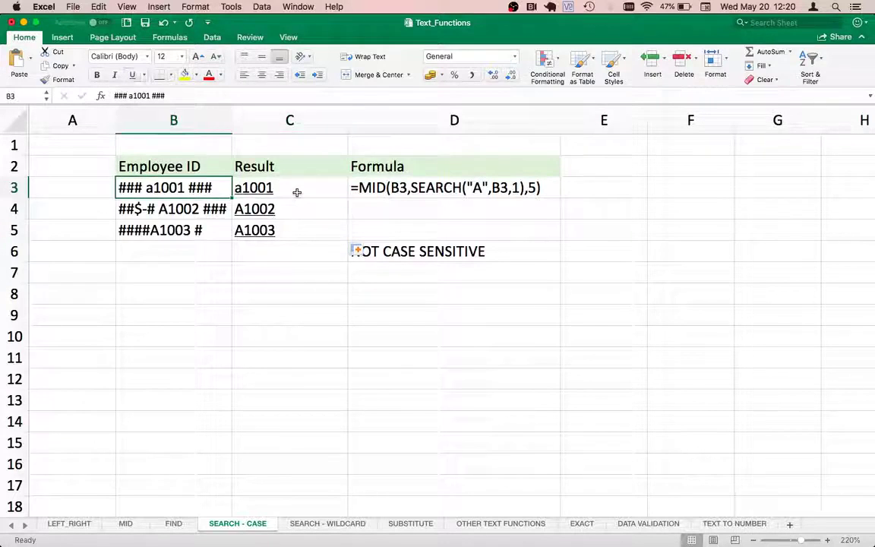
key(shift+Down)
key(shift+Down)
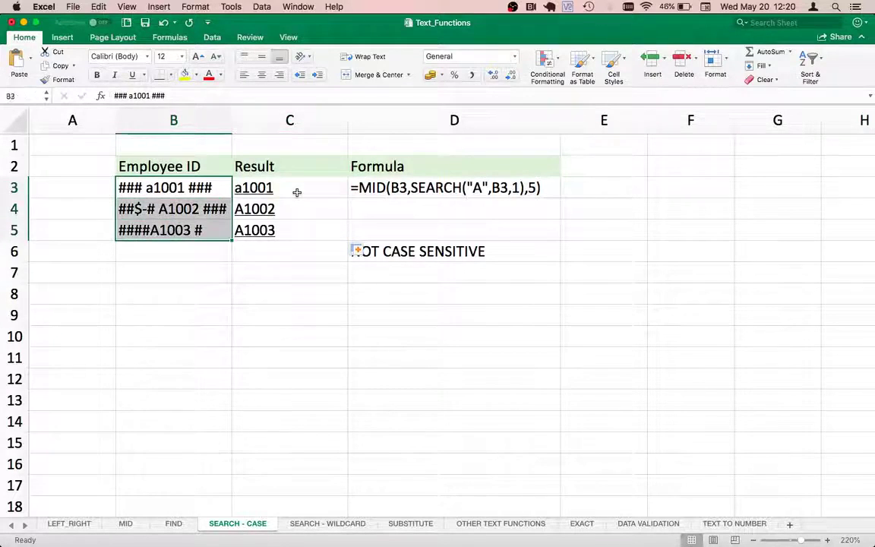
key(Up)
key(Down)
key(Right)
key(Down)
key(Down)
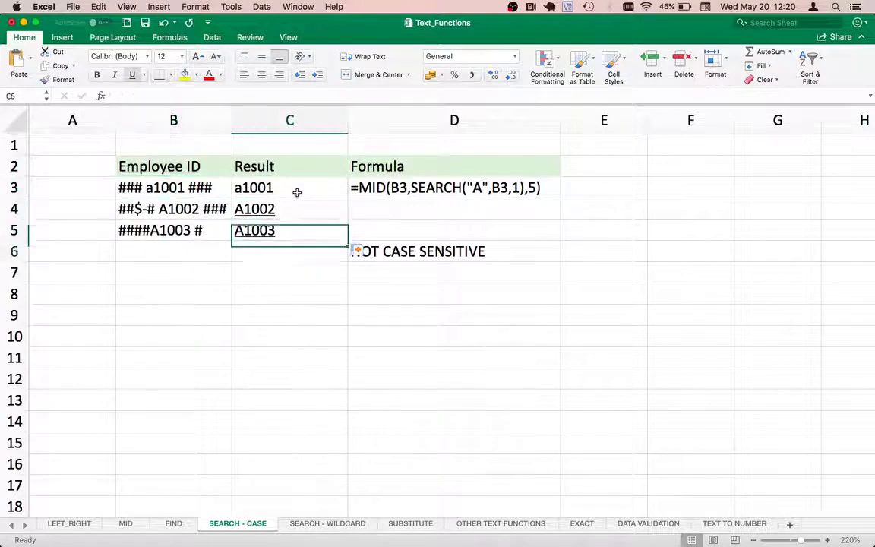
key(Up)
key(Down)
key(Up)
key(Up)
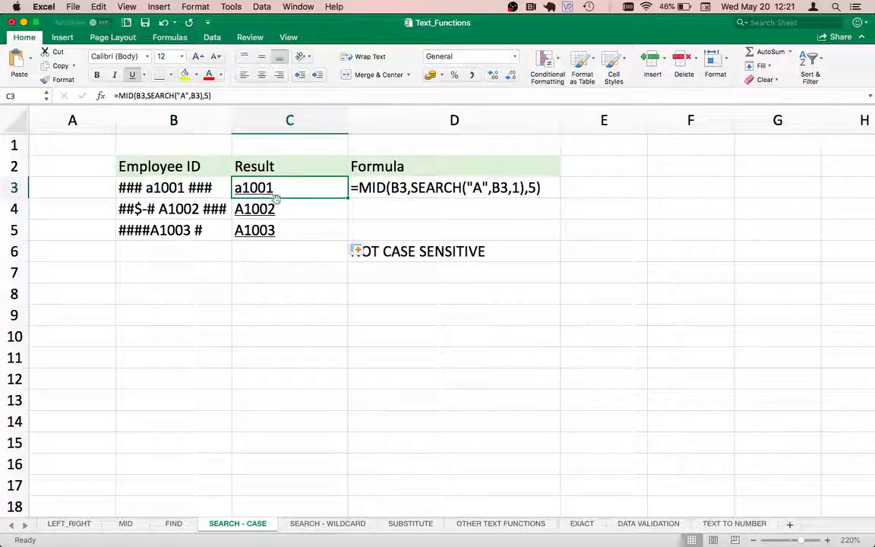
click(301, 231)
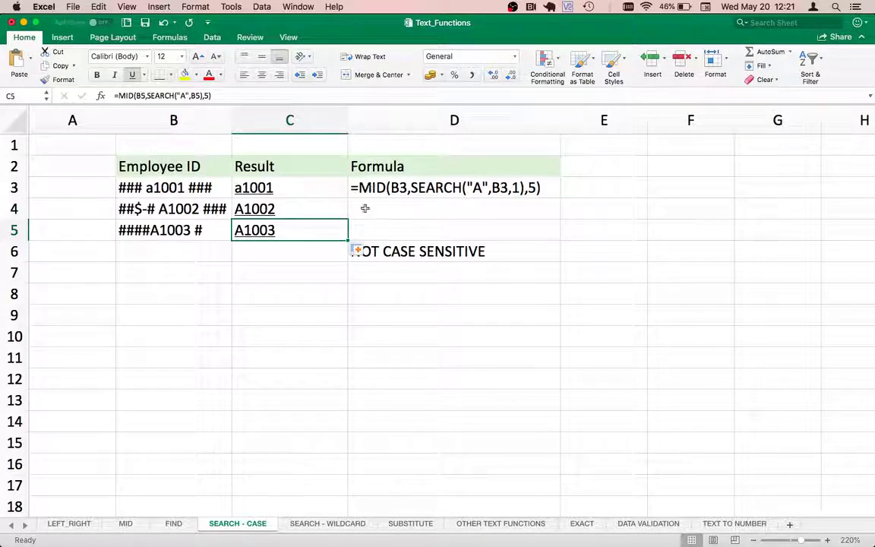
Open the SEARCH - WILDCARD sheet and inspect the sample formula in D3
click(304, 527)
click(222, 257)
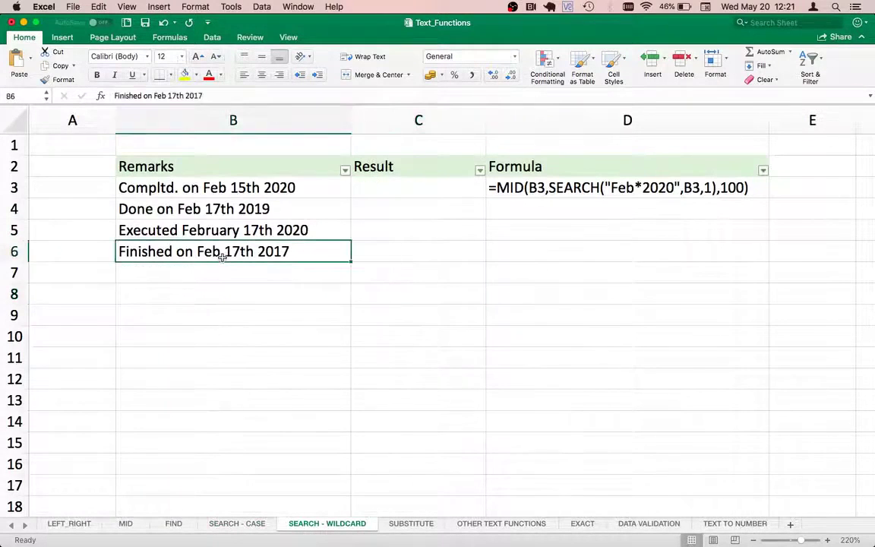
key(Up)
key(Up)
key(Up)
key(Right)
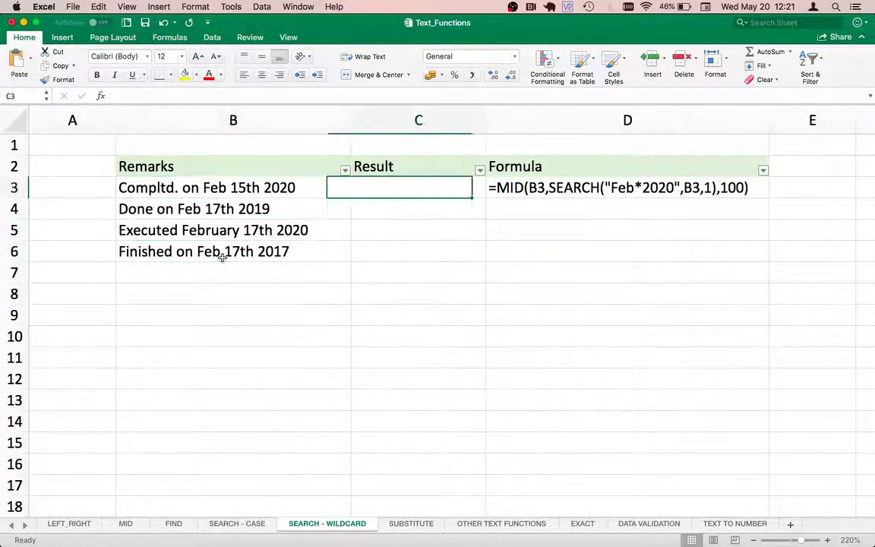
key(Right)
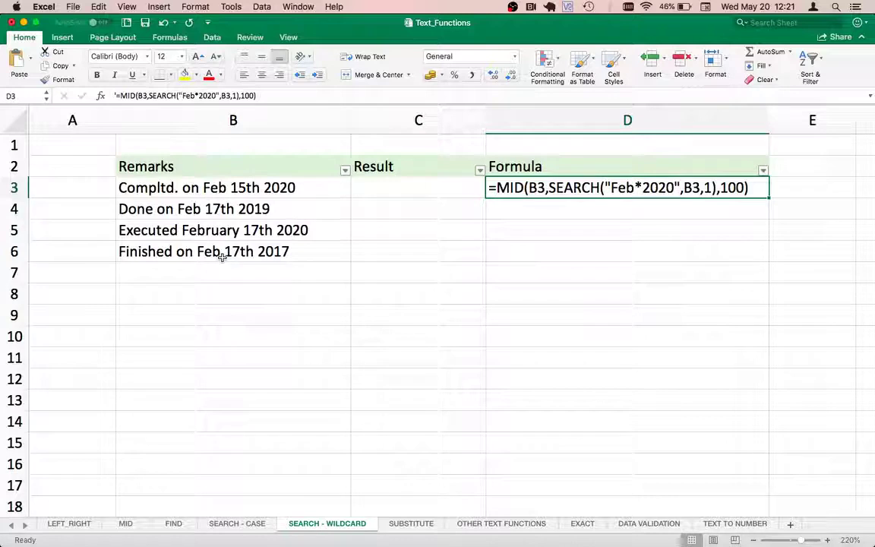
key(Left)
key(Left)
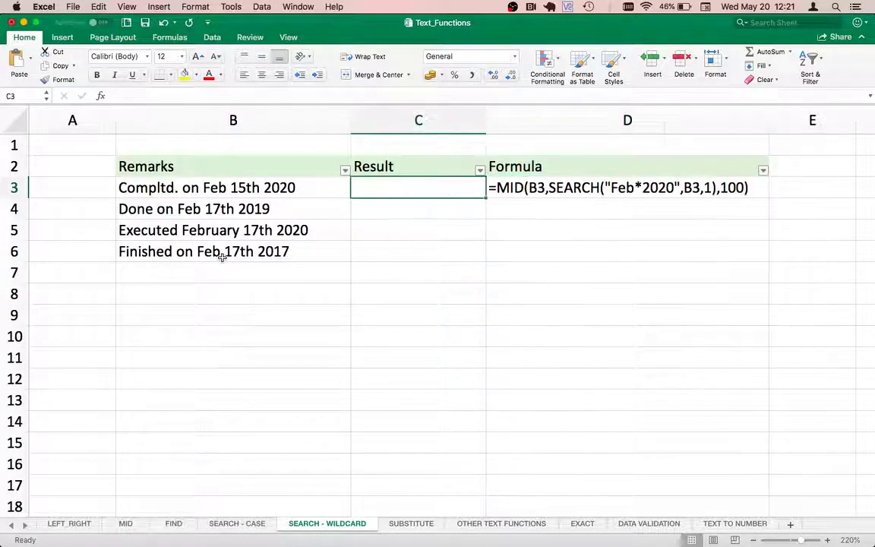
Examine how the dates are written in the remarks in B3:B6
click(167, 169)
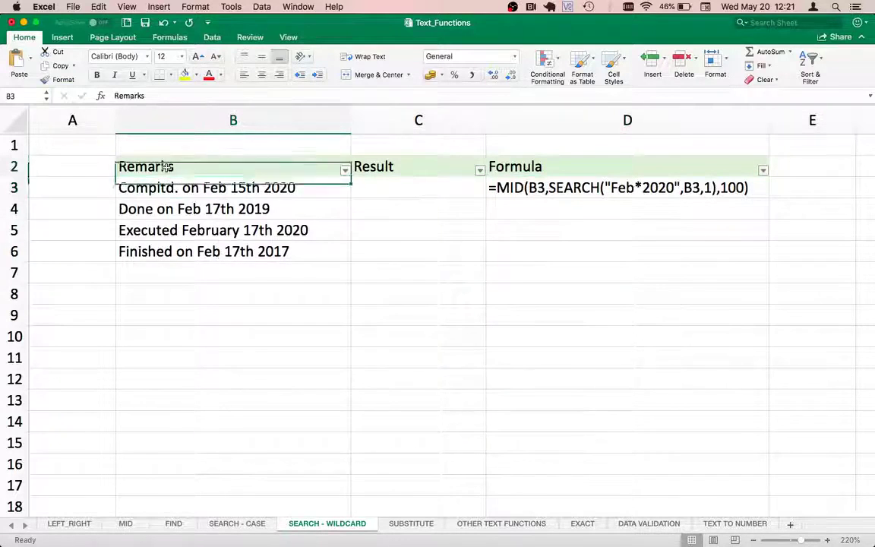
click(155, 190)
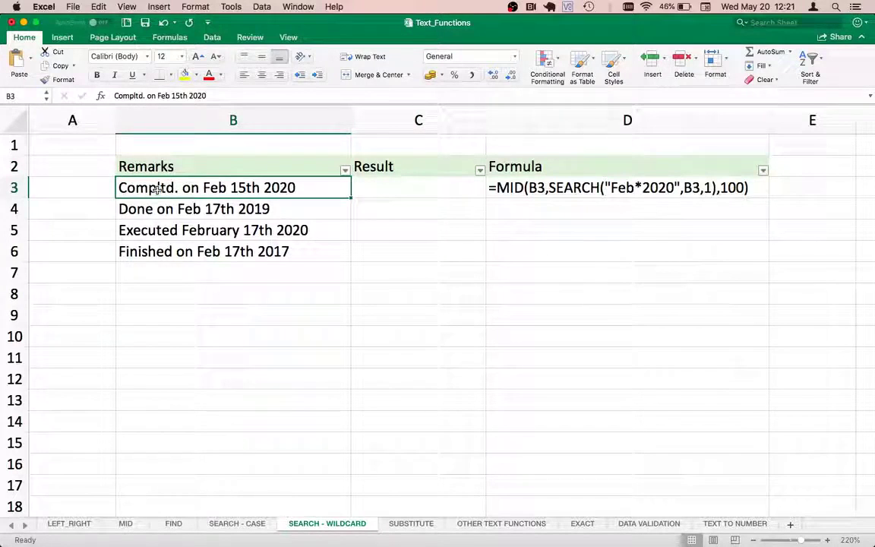
drag(156, 190, 161, 252)
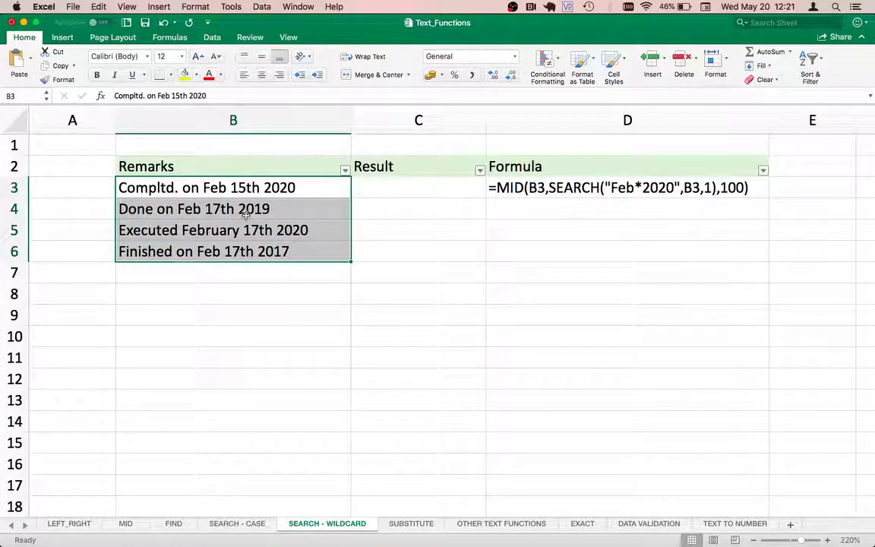
click(214, 192)
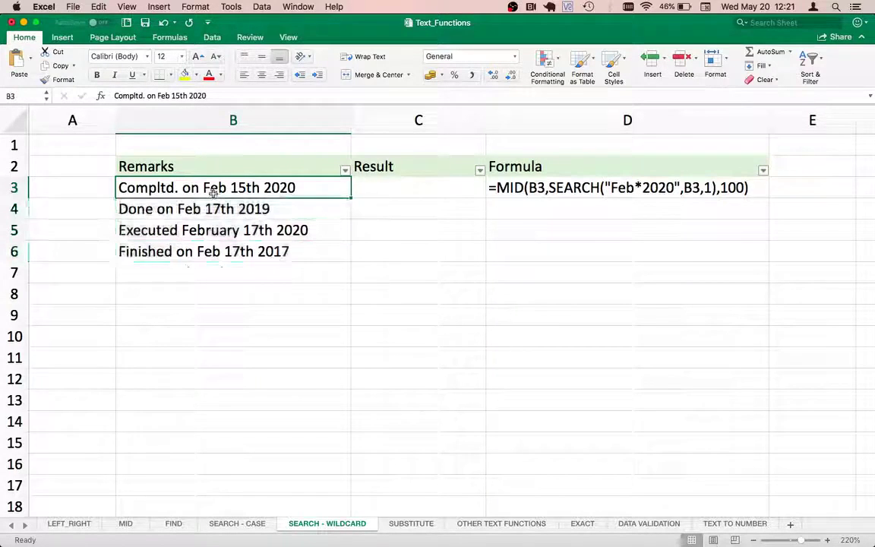
key(Down)
key(Down)
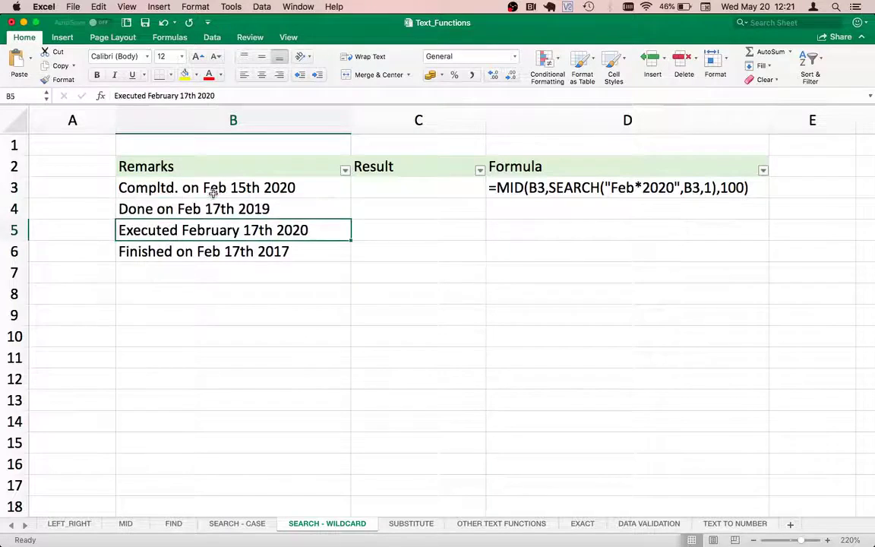
key(Down)
click(213, 192)
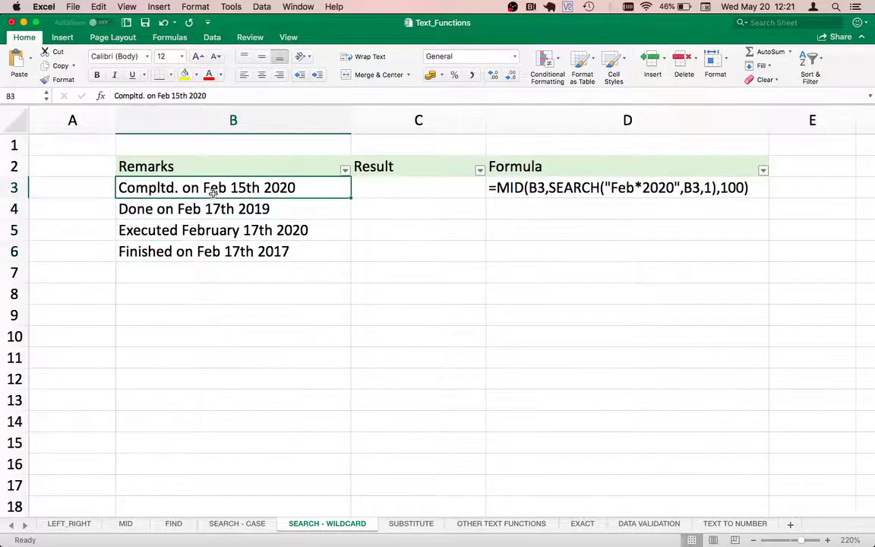
click(194, 229)
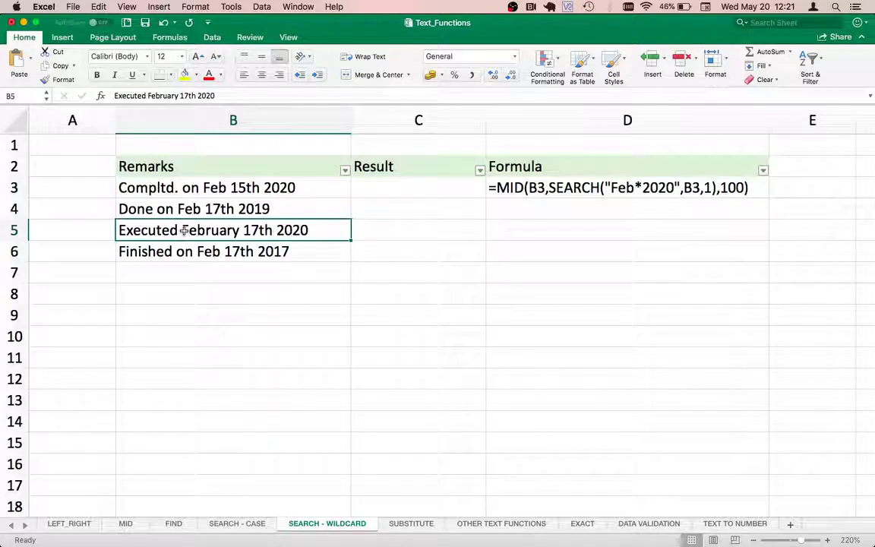
click(311, 201)
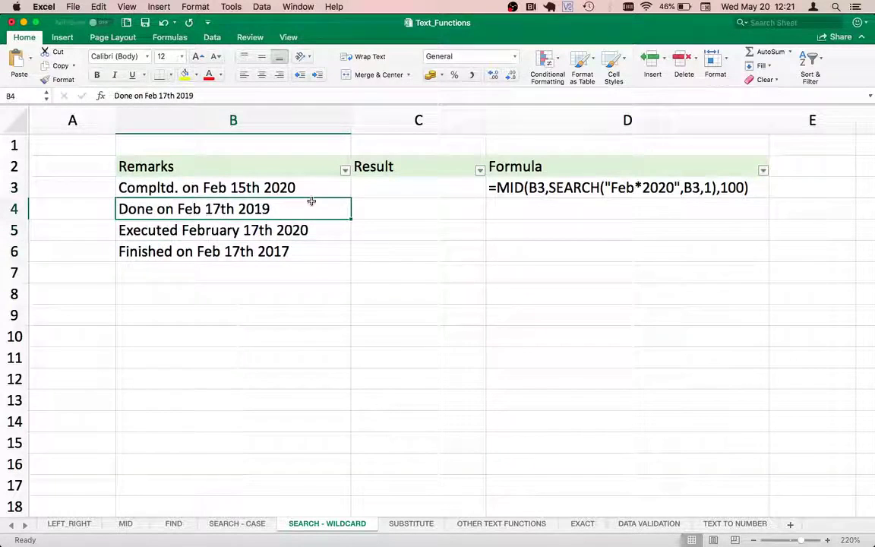
Go through the result cells C3:C6 beside the remarks
key(Up)
key(Right)
key(Down)
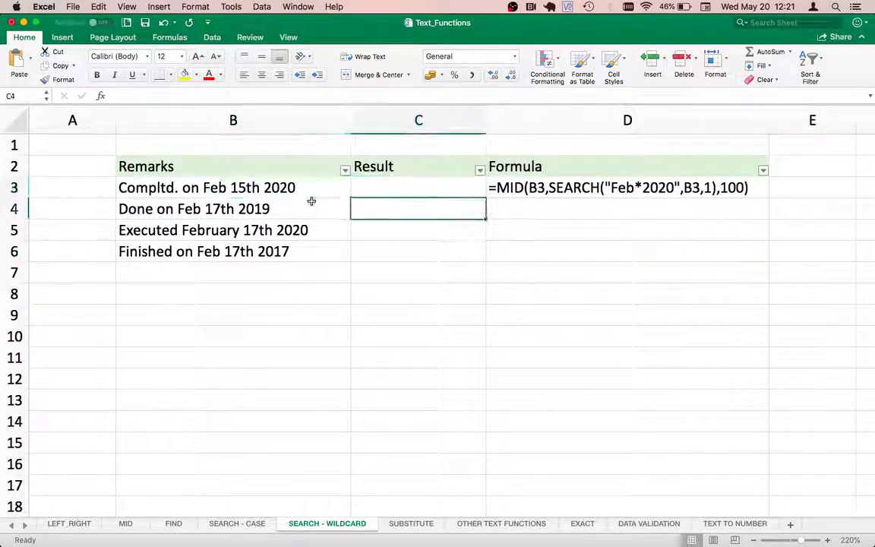
key(Down)
key(Down)
key(Up)
key(Up)
key(Up)
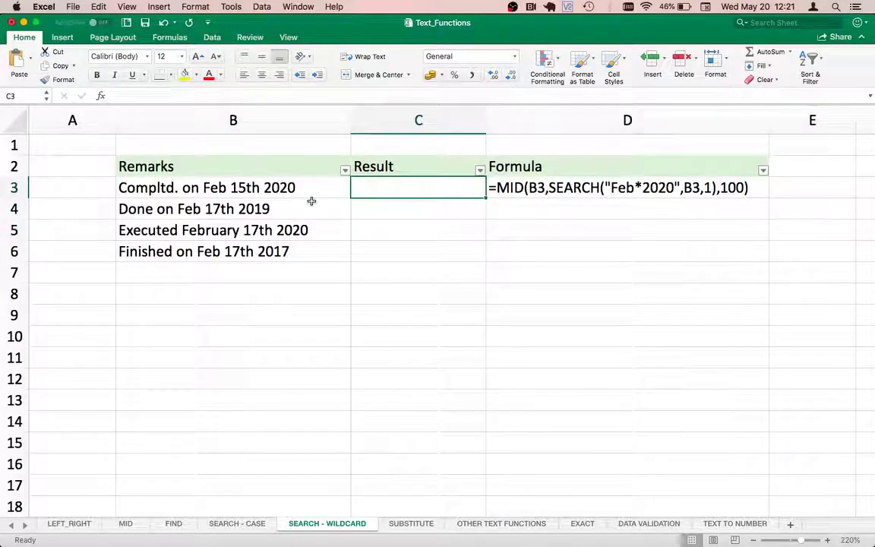
Enter FEB 2020 in the blank cell D10 below the table and select that cell again
key(Down)
key(Down)
key(Down)
key(Down)
key(Down)
key(Down)
key(Down)
key(Right)
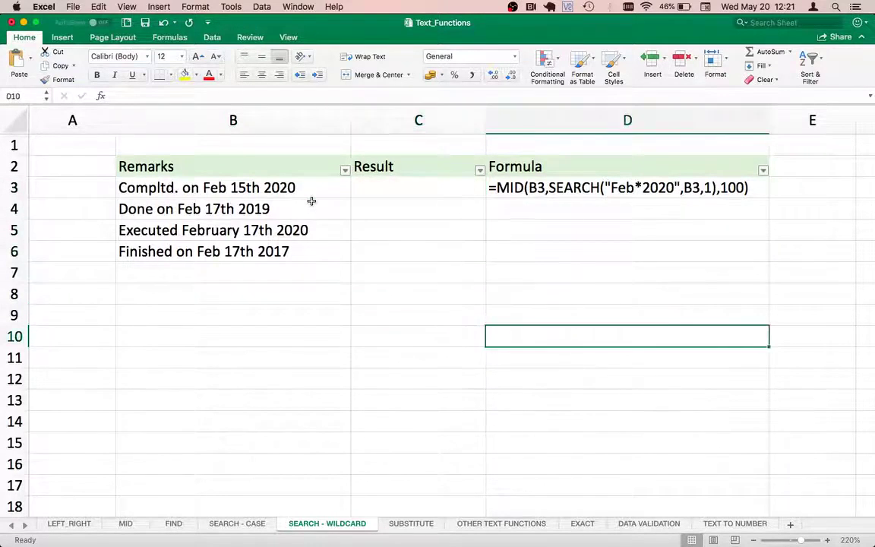
text(FEB 2020)
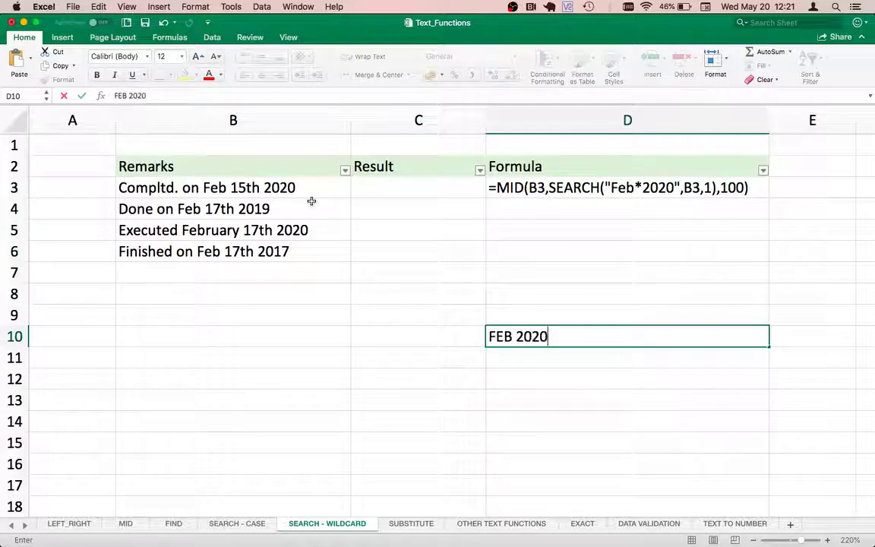
key(Return)
key(Up)
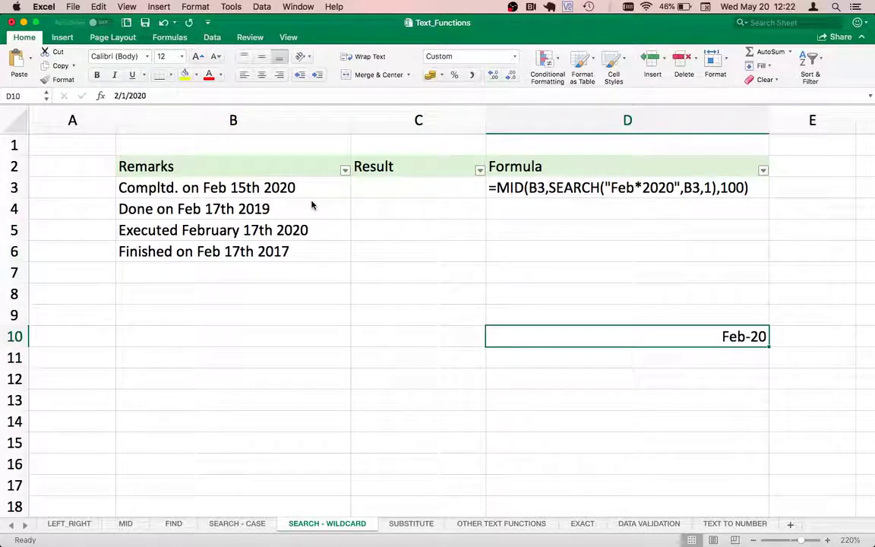
Replace the content of D10 with the text ~FEB 2020 and select that cell again
text(~FEB 2020)
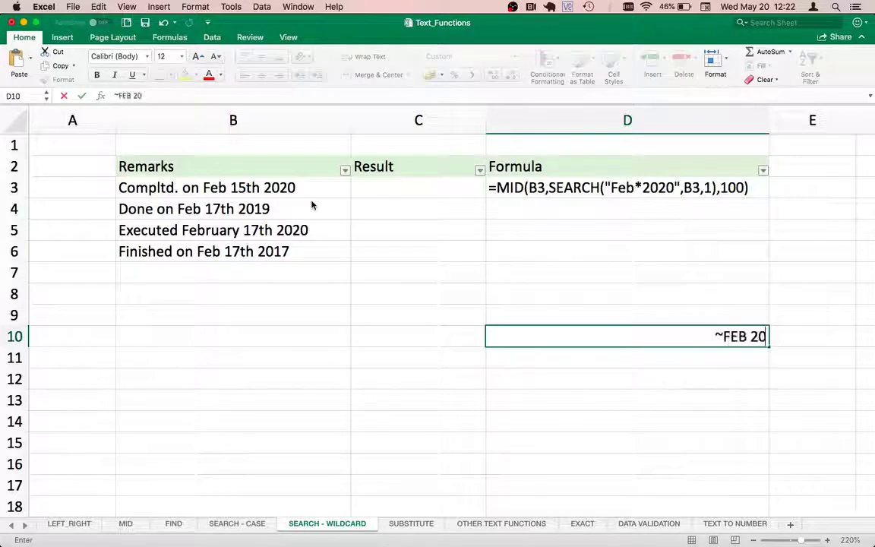
key(Return)
key(Up)
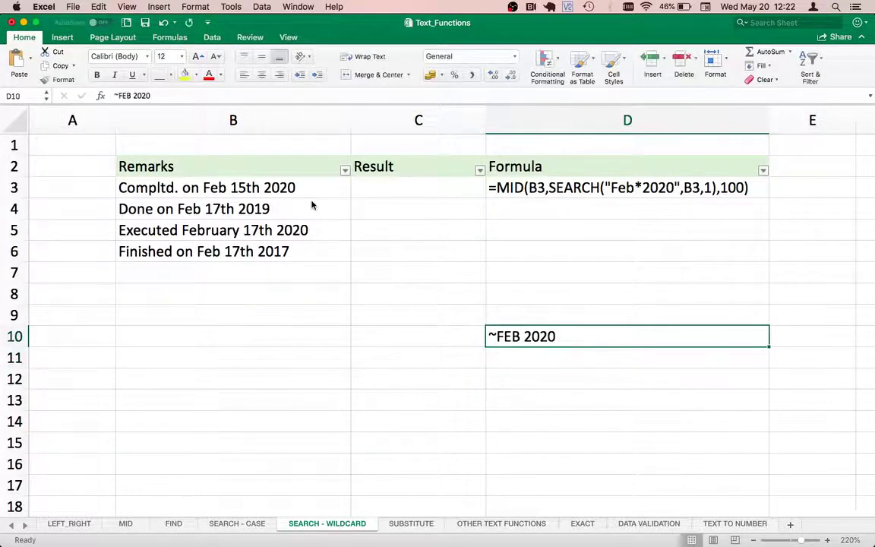
Highlight the two remarks dated February 2020, B3 and B5, with a yellow fill
click(220, 188)
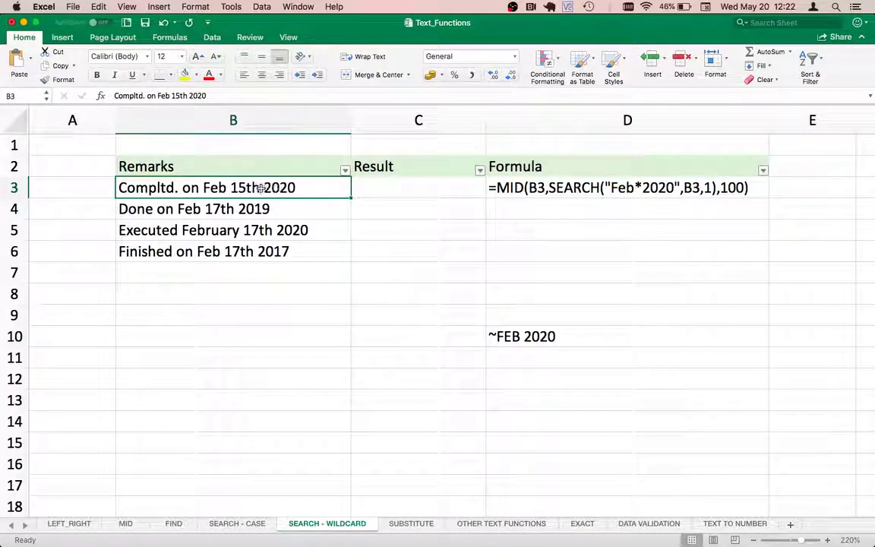
click(211, 209)
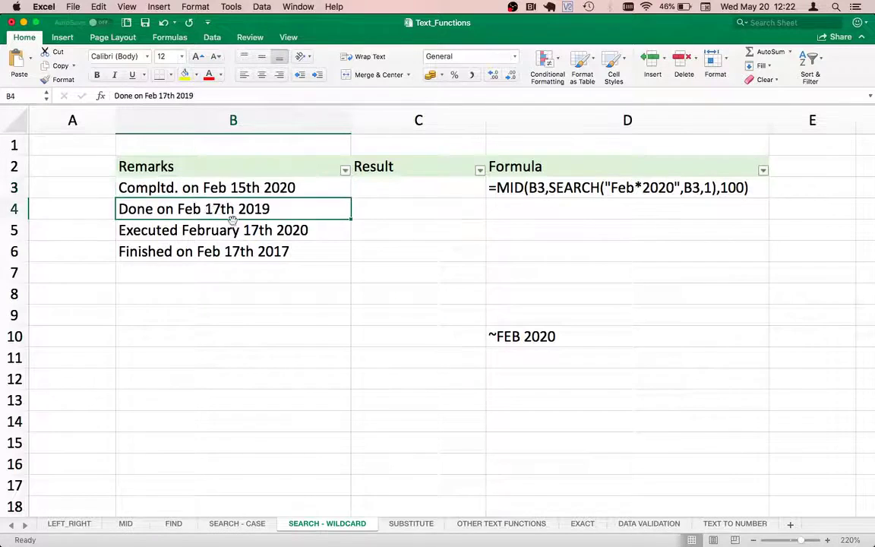
click(296, 230)
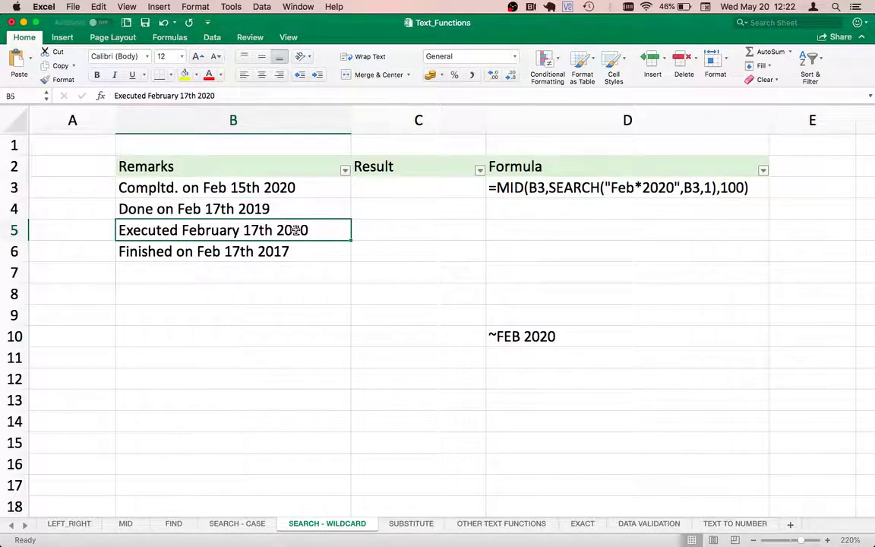
click(291, 187)
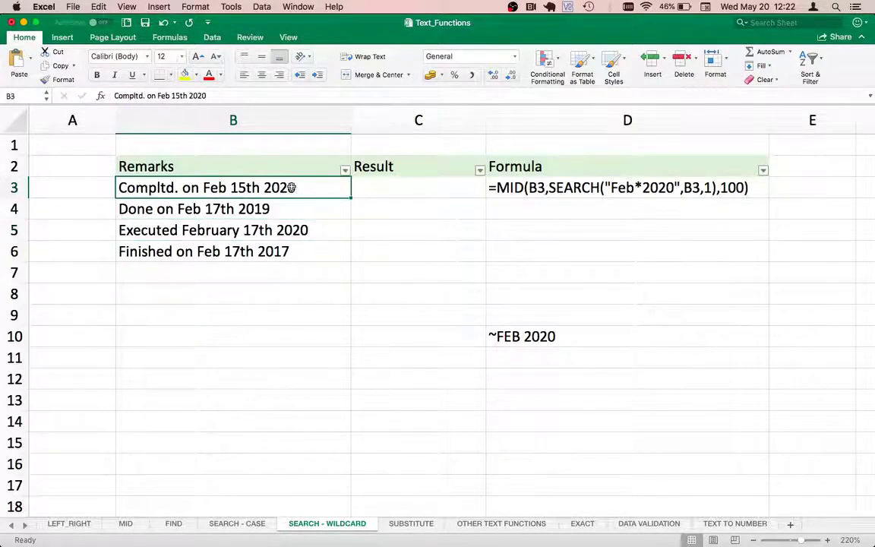
click(183, 74)
key(Down)
key(Down)
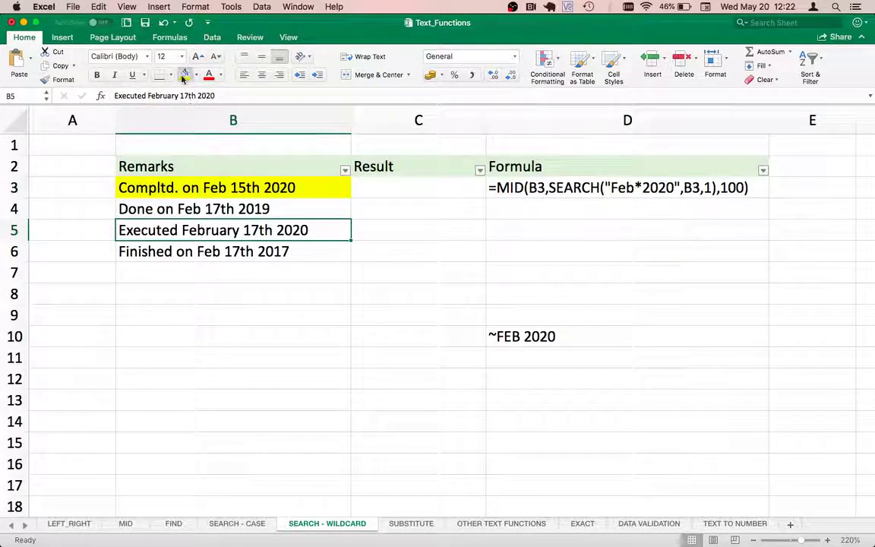
click(184, 74)
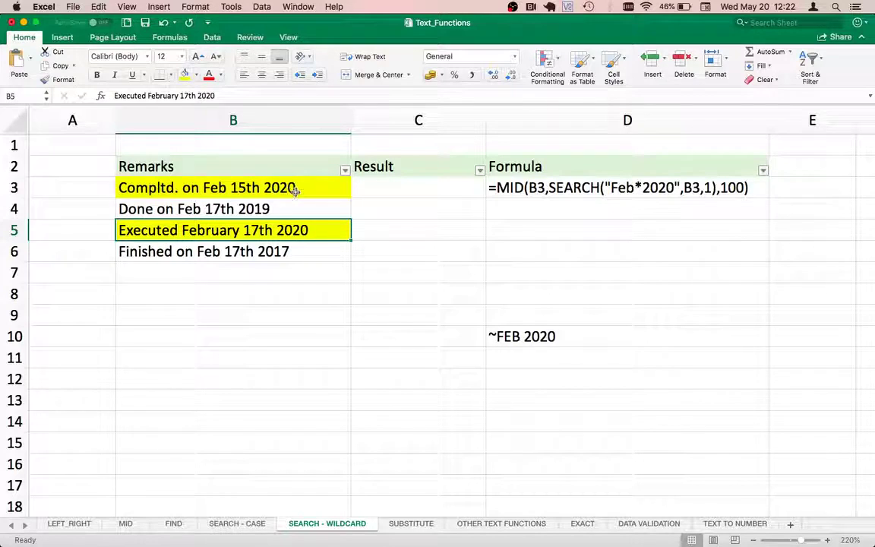
Start a SEARCH formula in C3 with FEB 2020 as the text to find
click(441, 190)
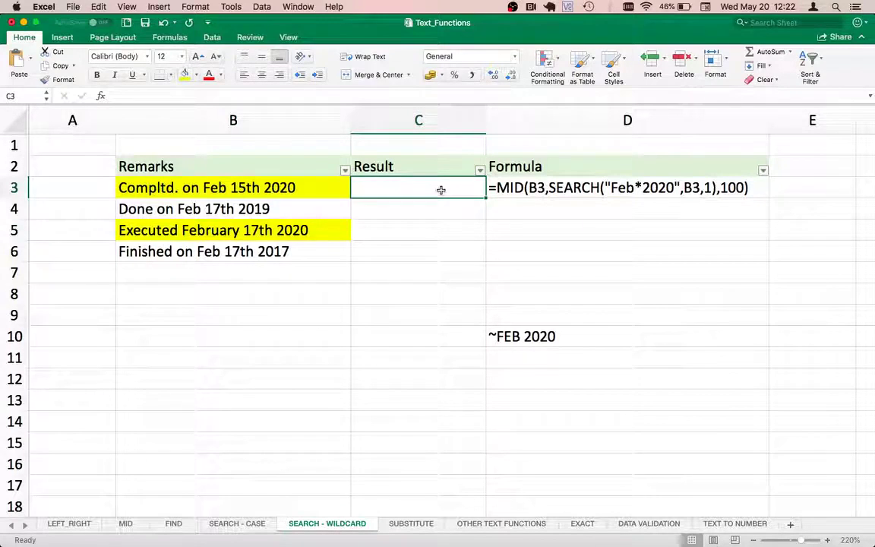
text(=se)
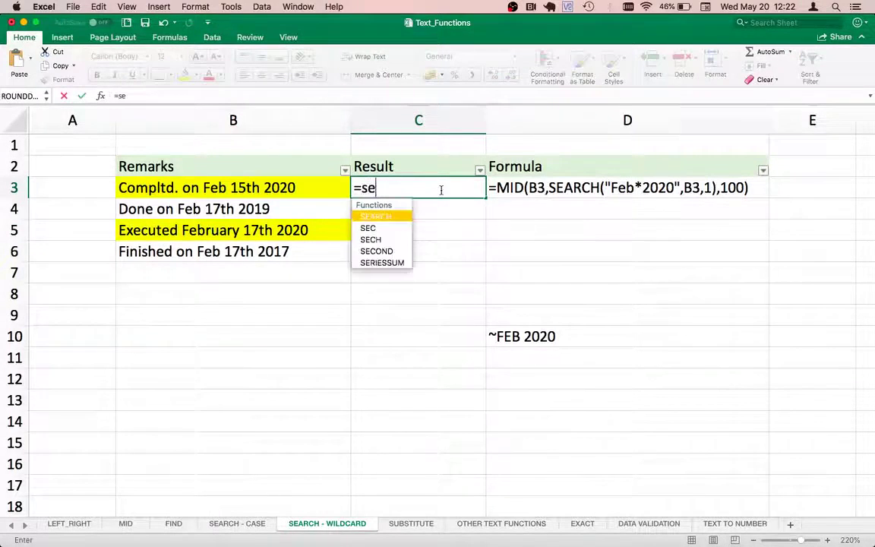
key(BackSpace)
key(BackSpace)
text(SEARCH()
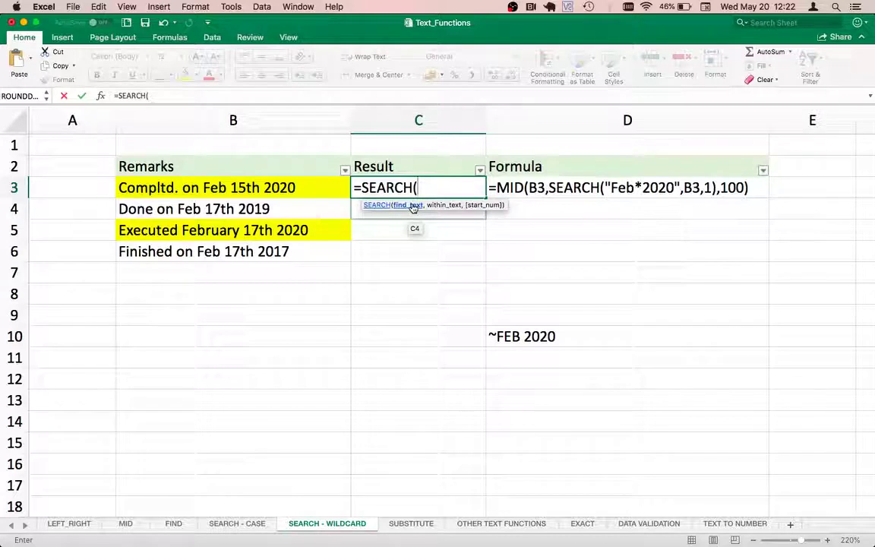
text("FEB 2)
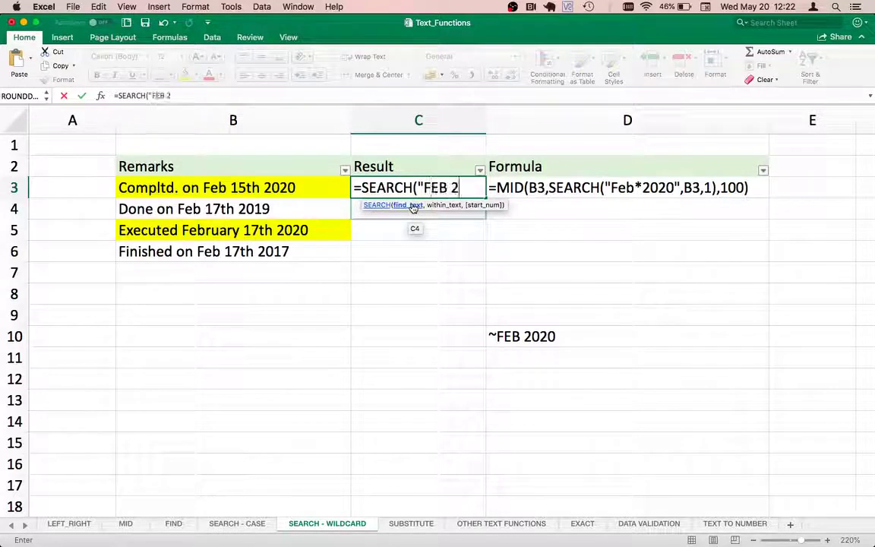
text(020)
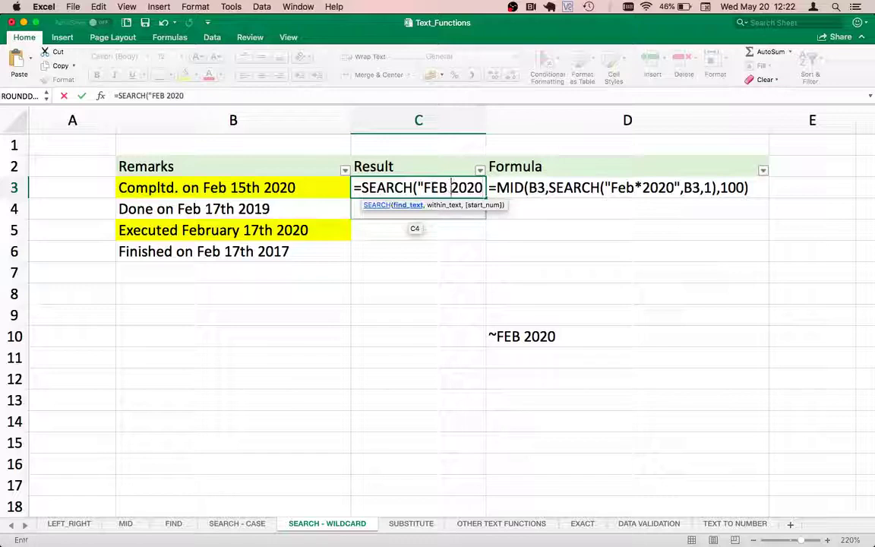
Replace the space in the formula's search text with an asterisk wildcard so it reads FEB*2020
click(430, 186)
drag(443, 187, 483, 186)
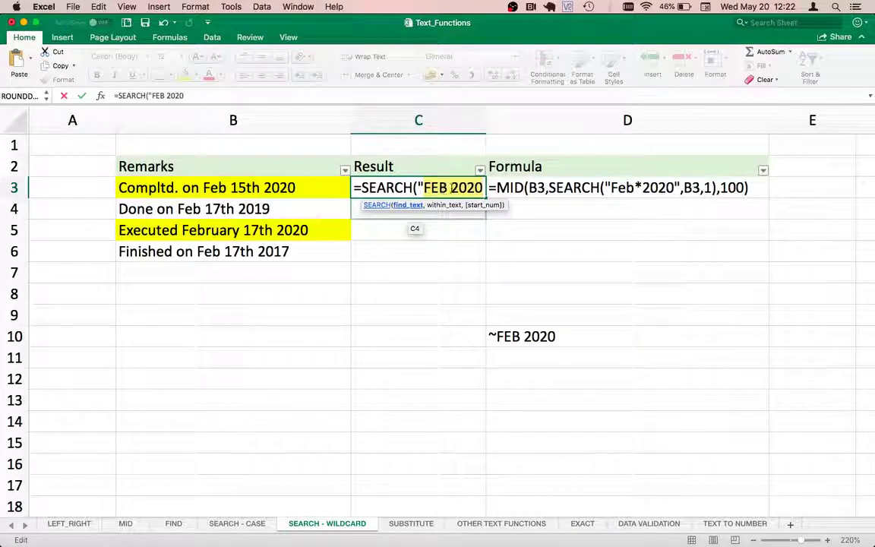
click(452, 186)
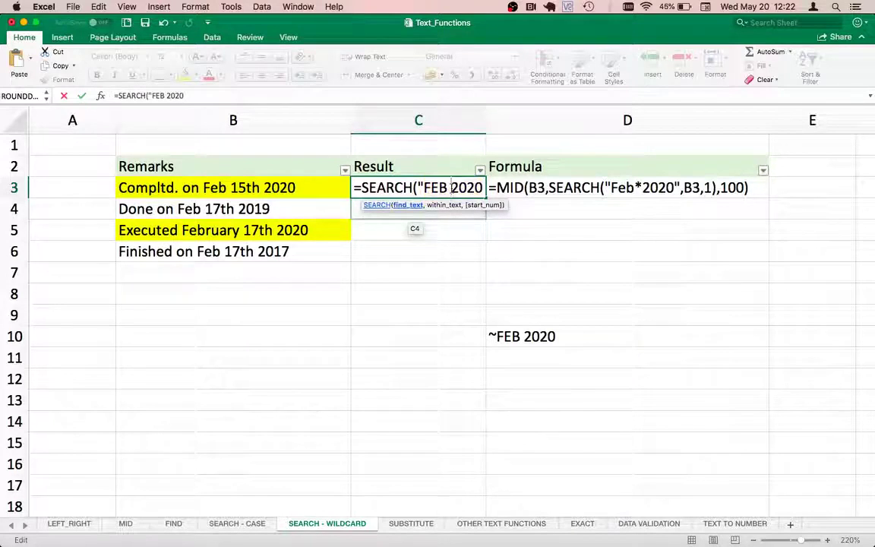
key(BackSpace)
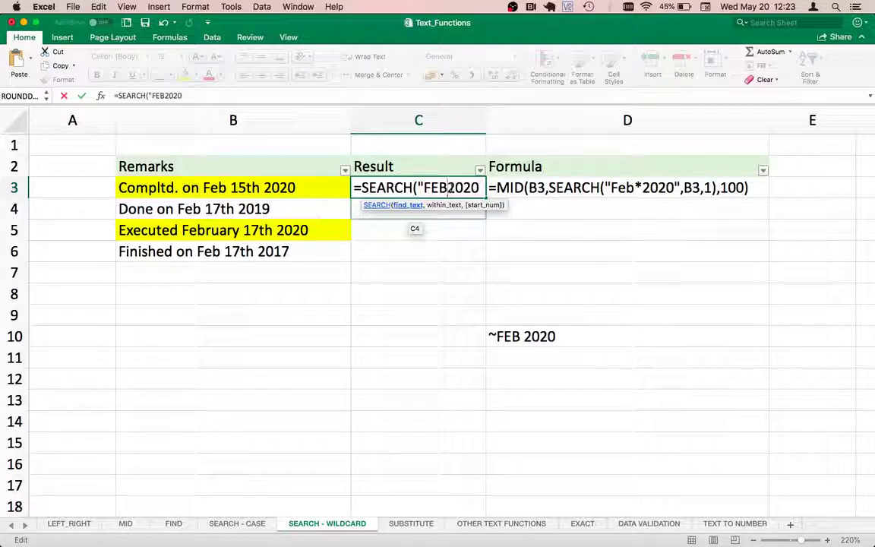
text(*)
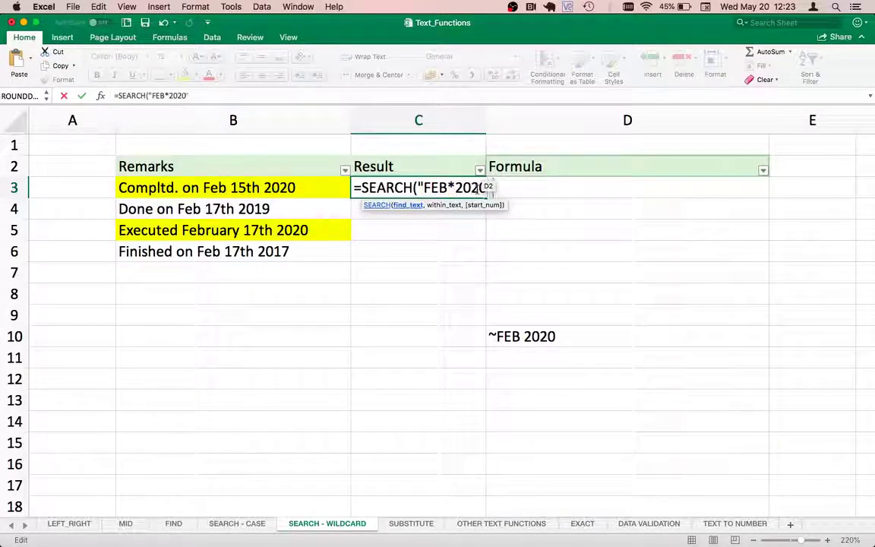
Complete the formula in C3 as =SEARCH("FEB*2020",B3) and copy it down through C6
text(,)
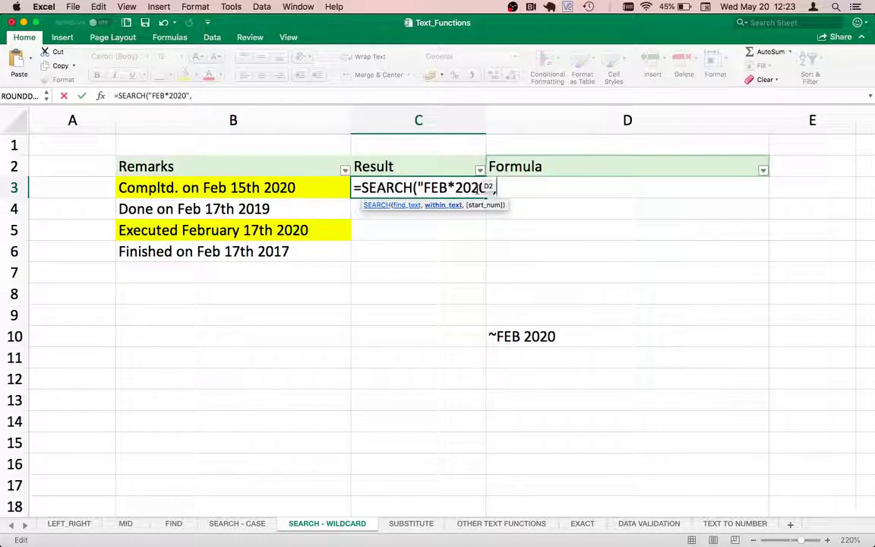
click(224, 187)
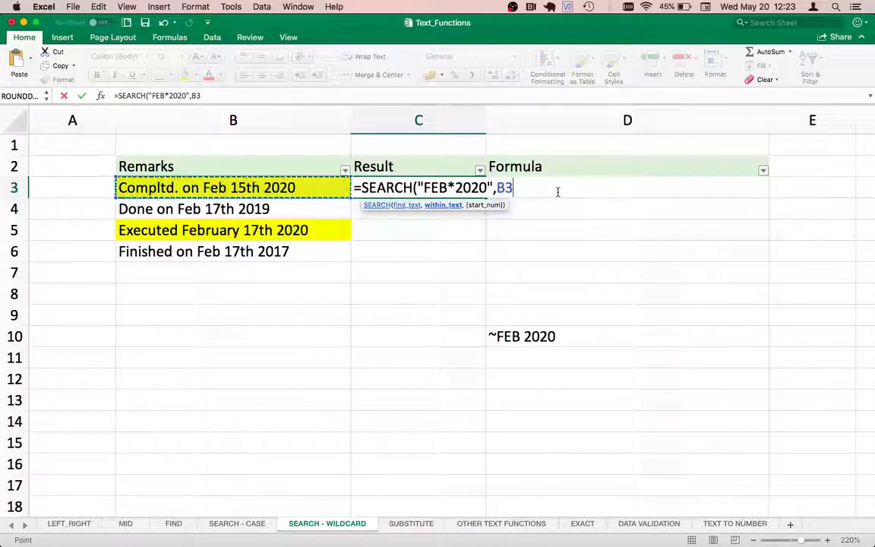
text())
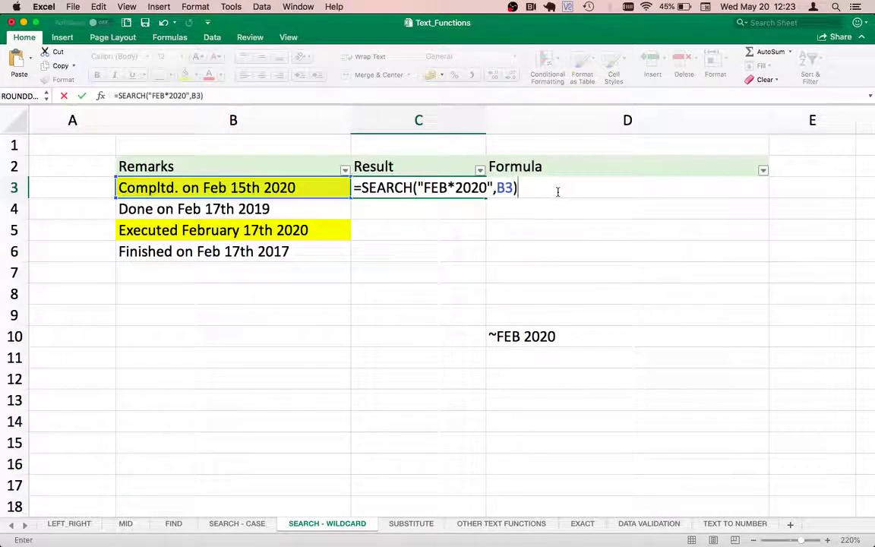
key(Return)
key(Up)
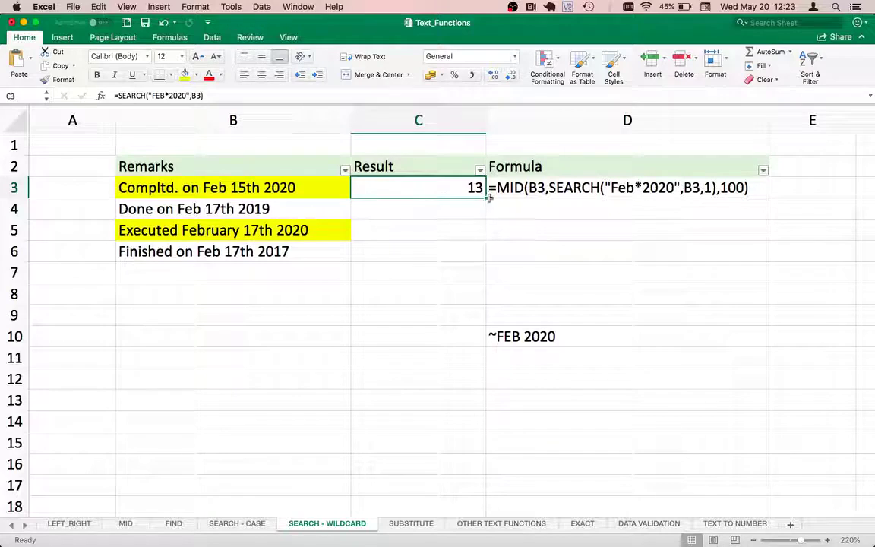
drag(489, 197, 474, 257)
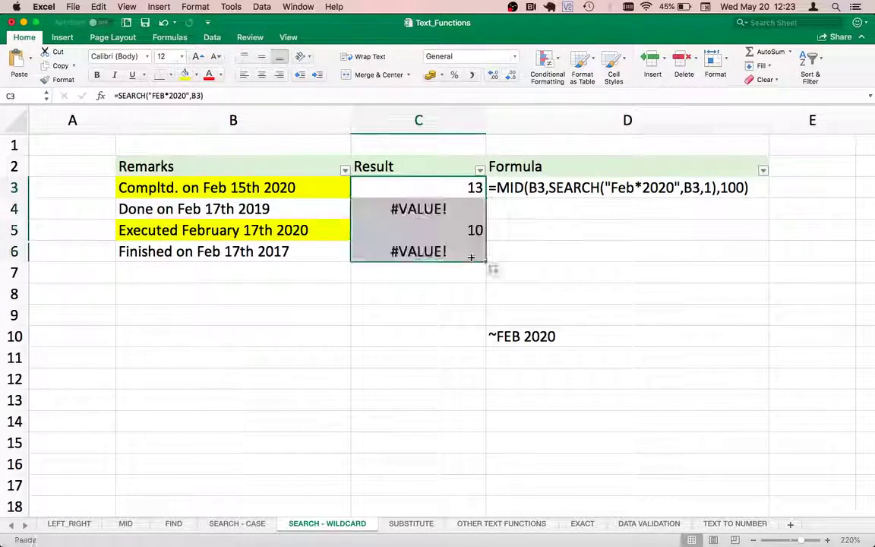
Compare the copied SEARCH results in column C with the remarks in rows 3 to 6
click(390, 210)
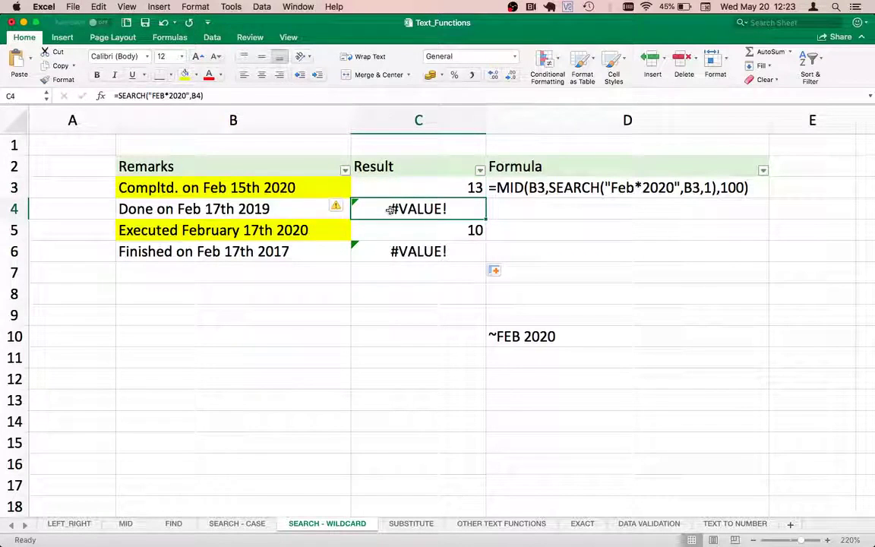
key(Left)
key(Down)
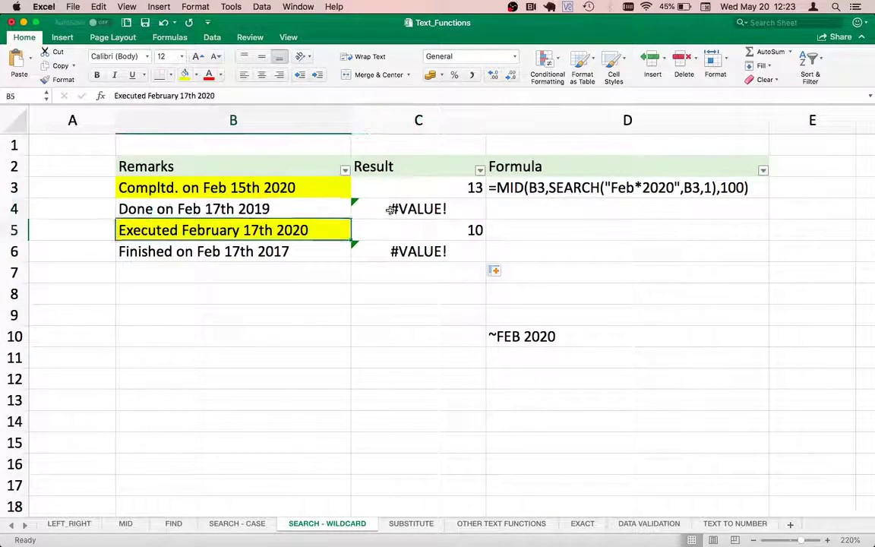
key(Down)
key(Up)
key(Up)
key(Right)
key(Up)
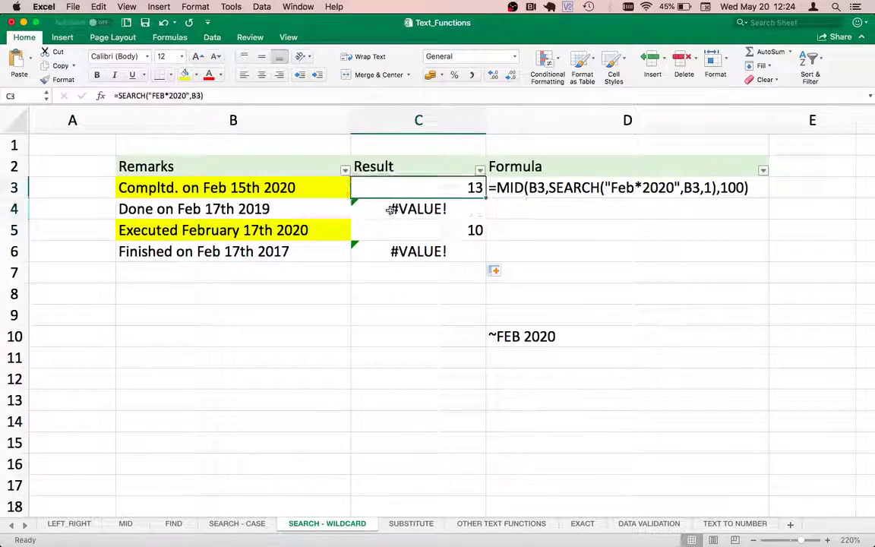
Check the SEARCH results beside the yellow-highlighted remarks in B3 and B5
click(273, 187)
key(Down)
key(Down)
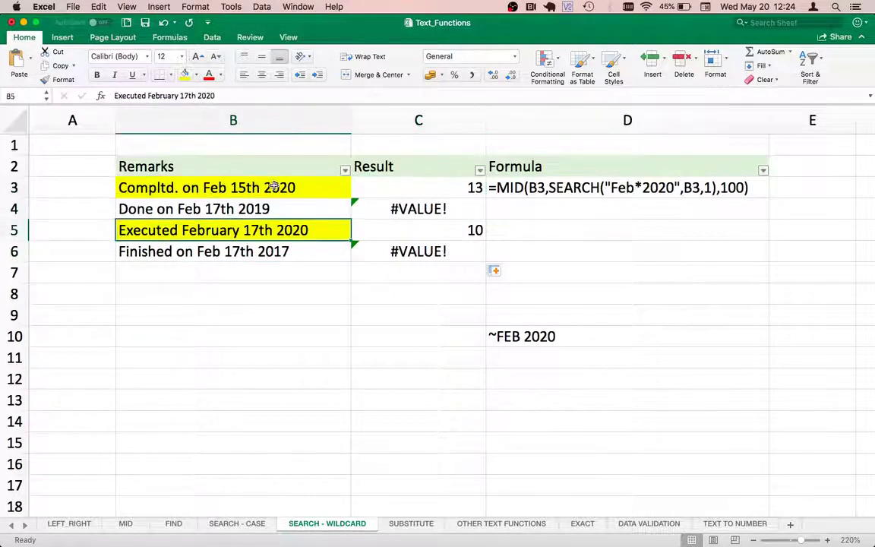
key(Right)
key(Right)
key(Left)
key(Left)
click(283, 170)
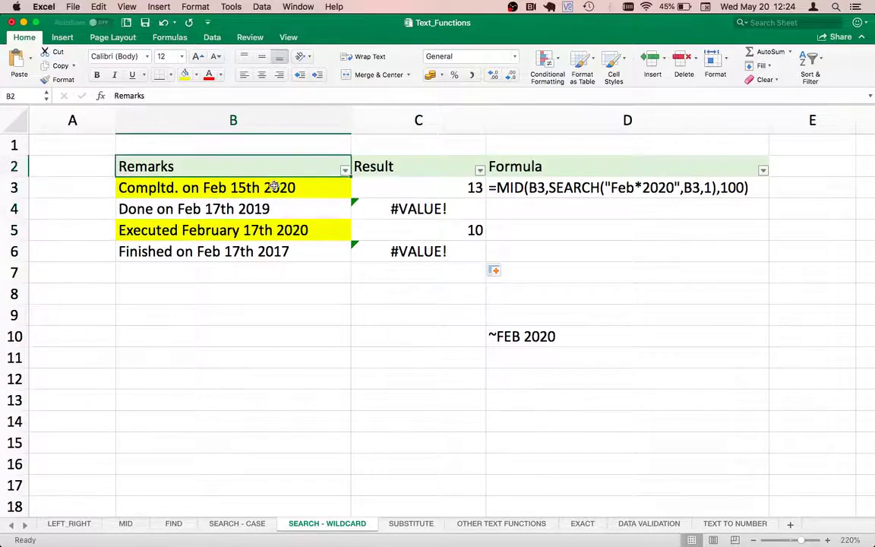
key(Down)
key(Right)
click(182, 235)
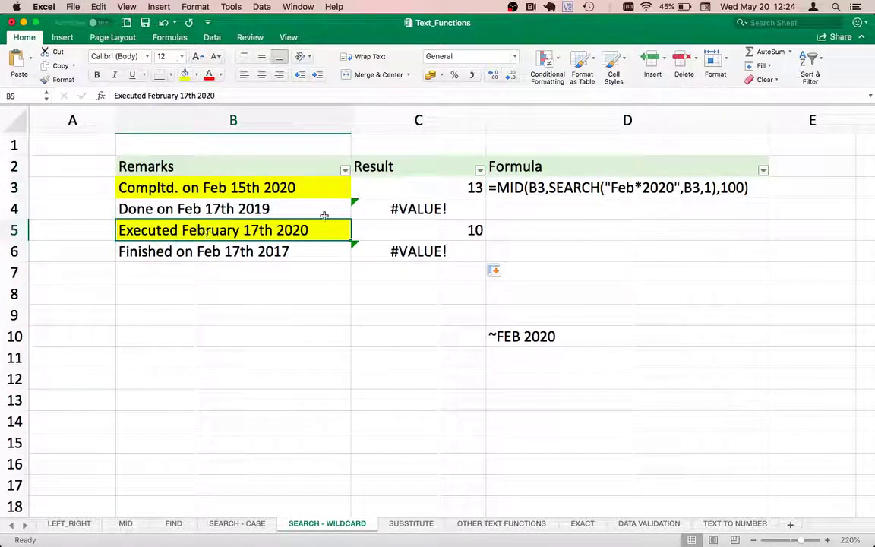
click(437, 231)
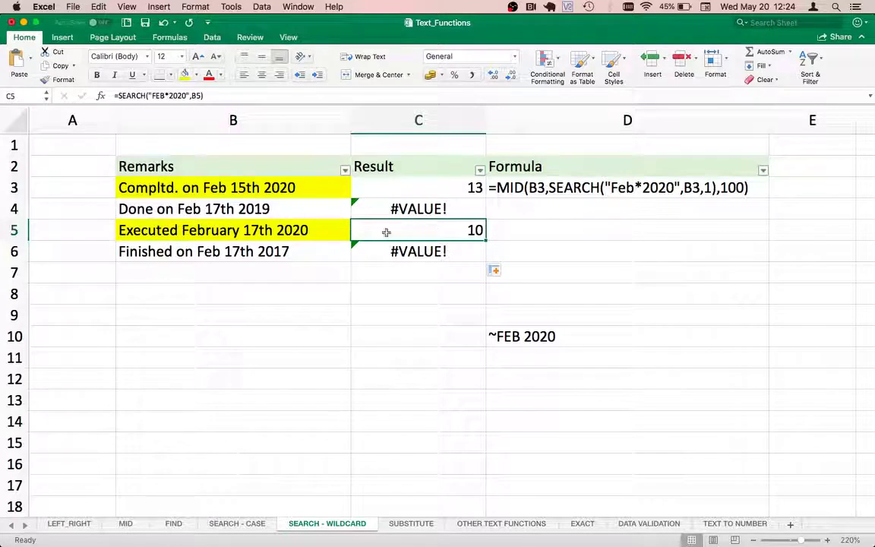
Shorten the month in remark B5 so the cell reads Executed Feb. 17th 2020
click(228, 230)
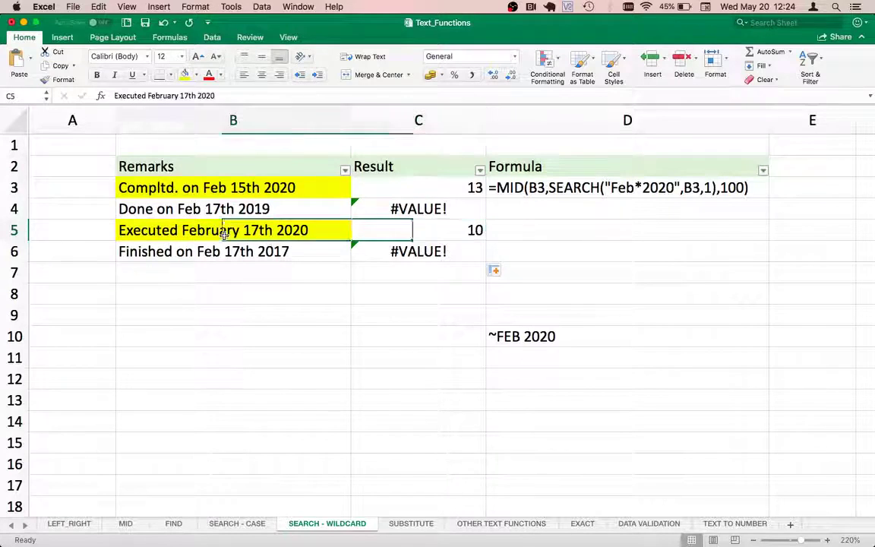
click(180, 96)
key(BackSpace)
key(BackSpace)
key(BackSpace)
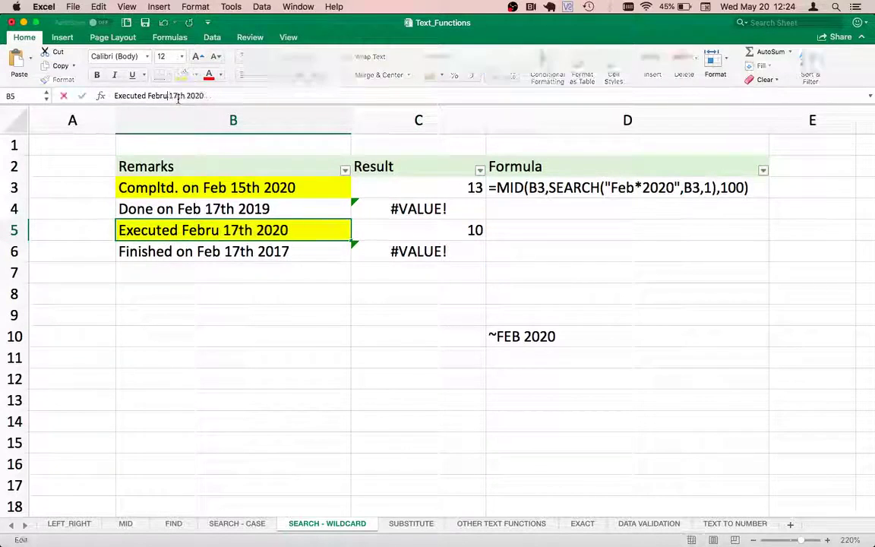
key(BackSpace)
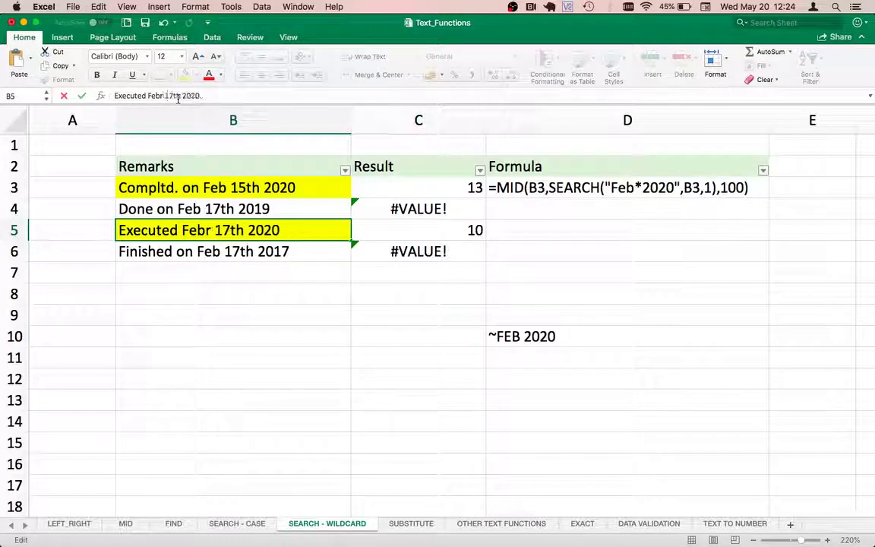
key(BackSpace)
text(.)
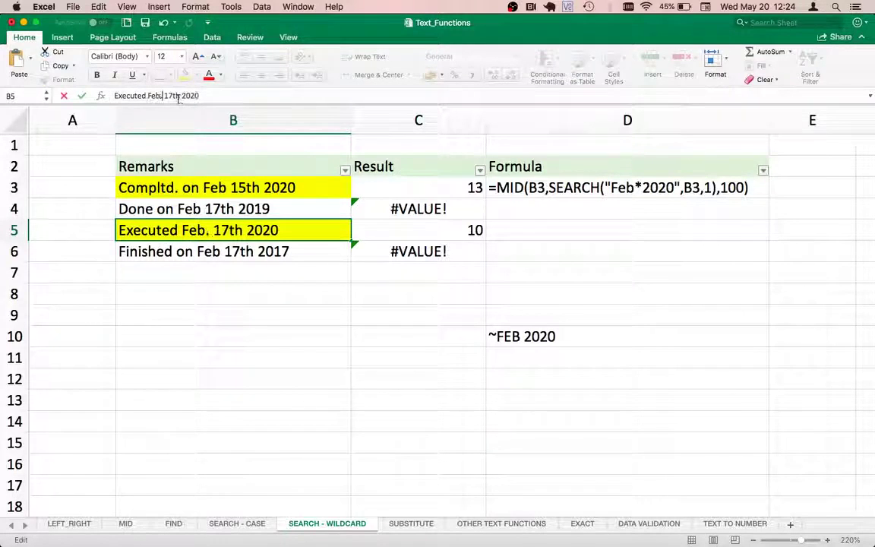
key(Right)
key(Return)
Check the SEARCH result in C5 for the edited remark, and inspect the formula in C3
key(Up)
key(Right)
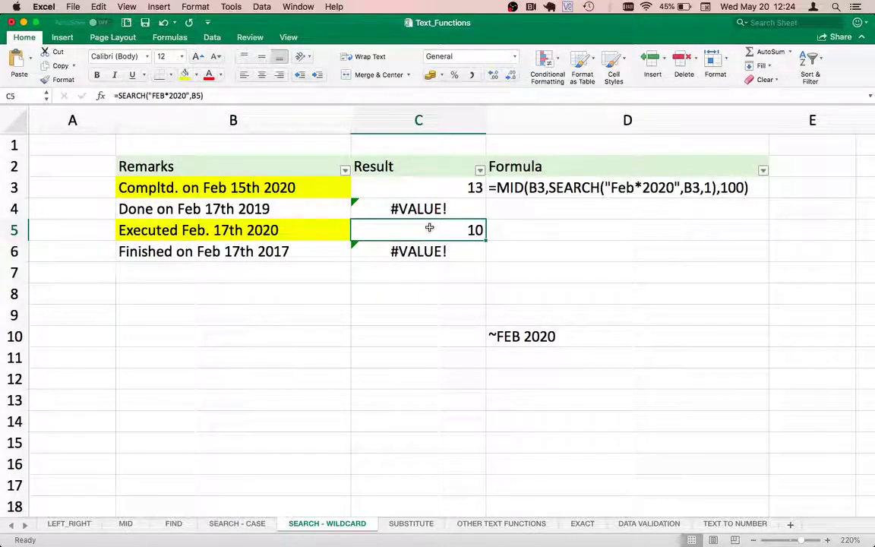
click(406, 189)
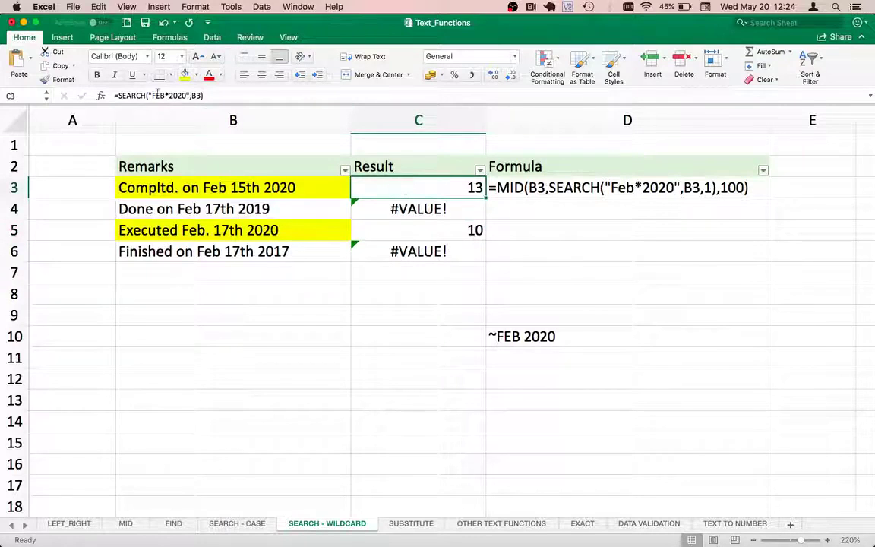
Remove the SEARCH("FEB*2020",B3) formula from C3, leaving the cell empty
click(119, 96)
drag(118, 96, 256, 95)
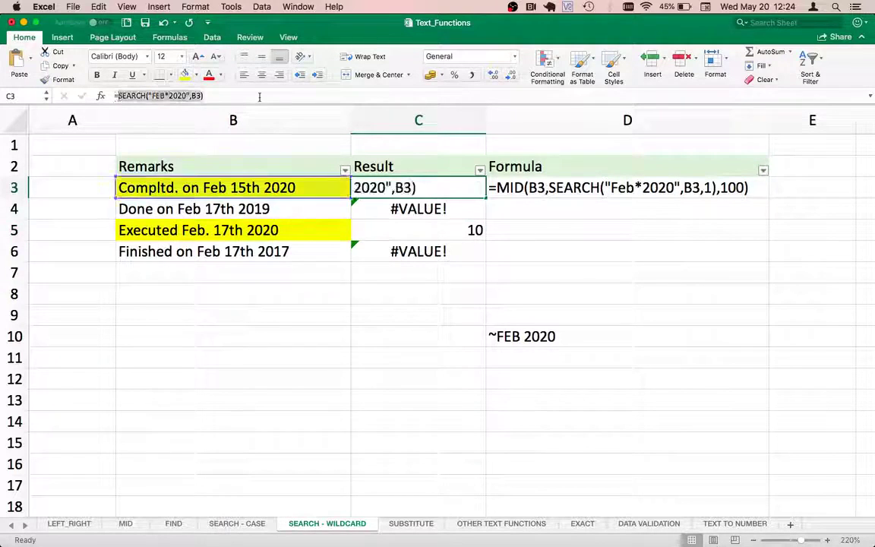
key(BackSpace)
key(BackSpace)
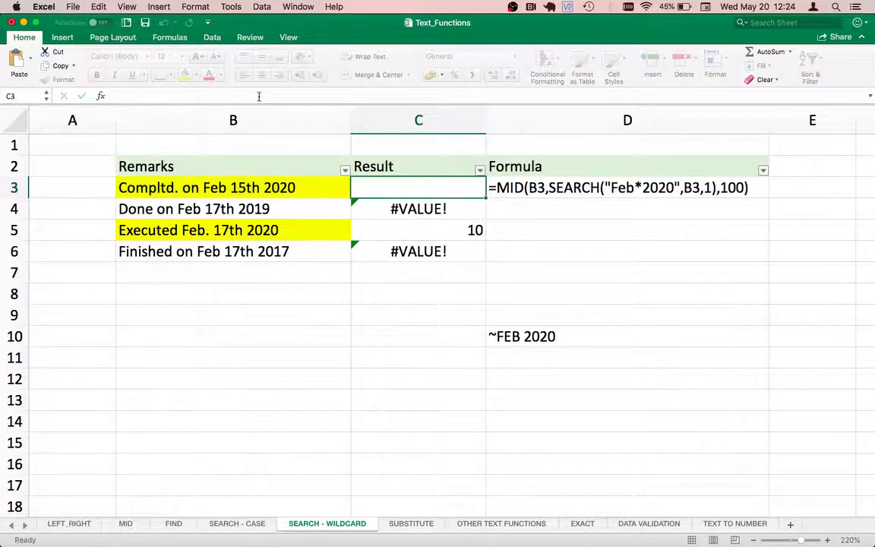
Enter =MID(B3,SEARCH("FEB*2020",B3),100) in C3 to extract the date from the remark
text(=MID9)
key(BackSpace)
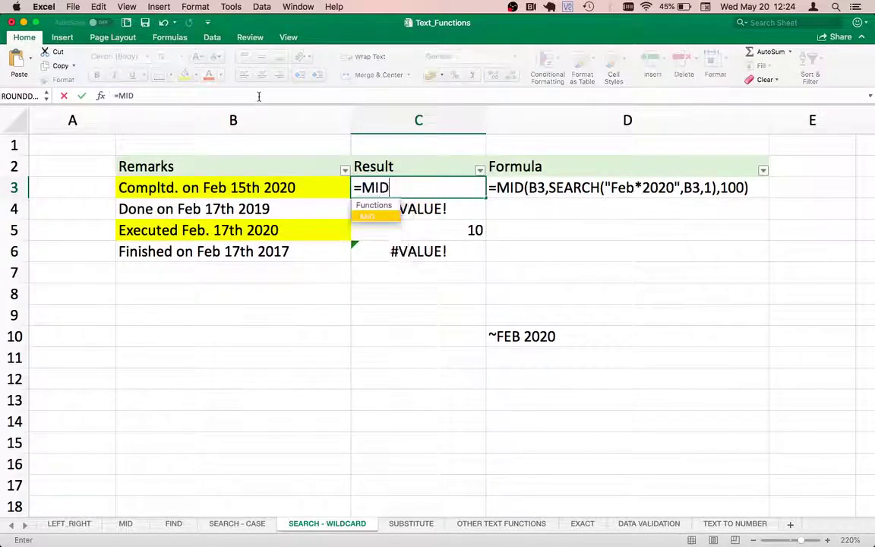
text(()
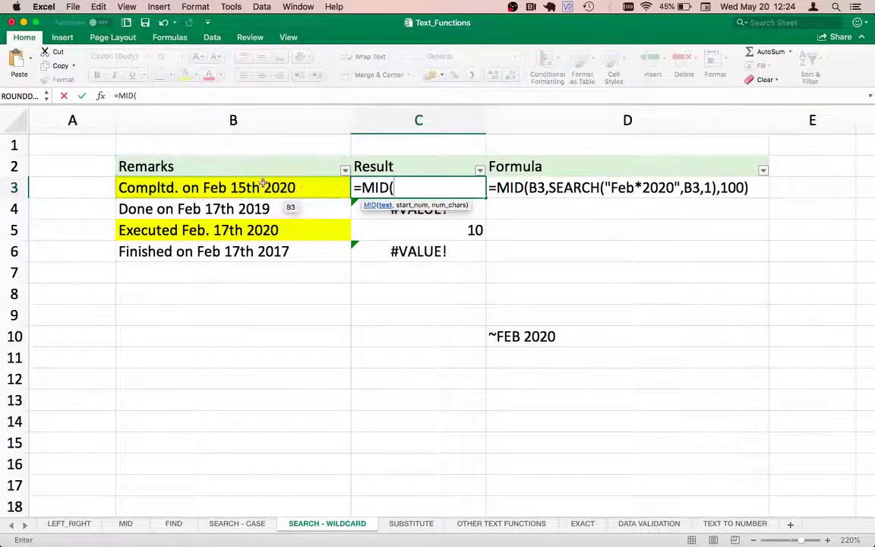
click(230, 190)
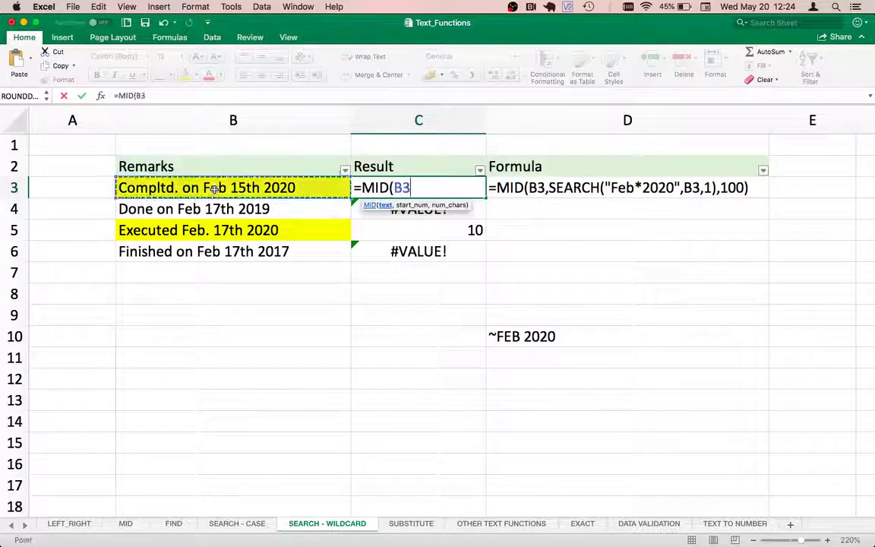
text(,)
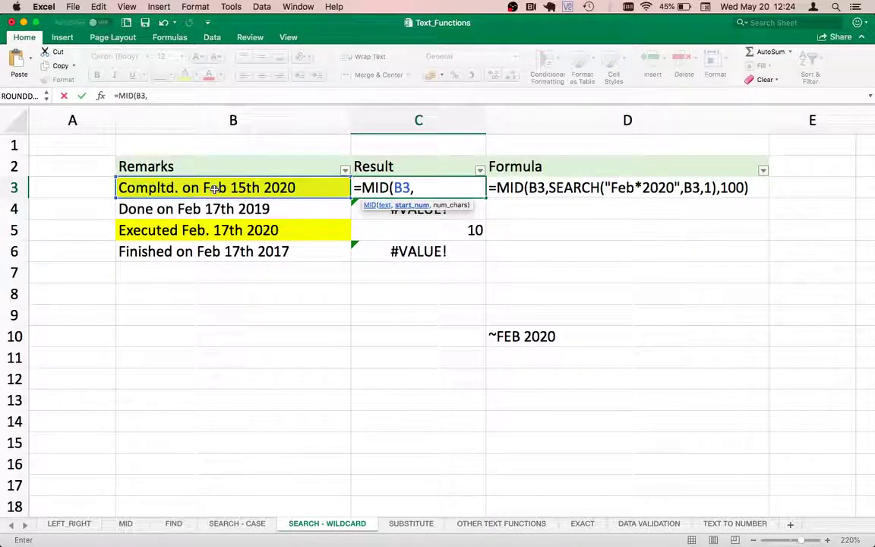
text(SEARCH("FEB*2020",B3))
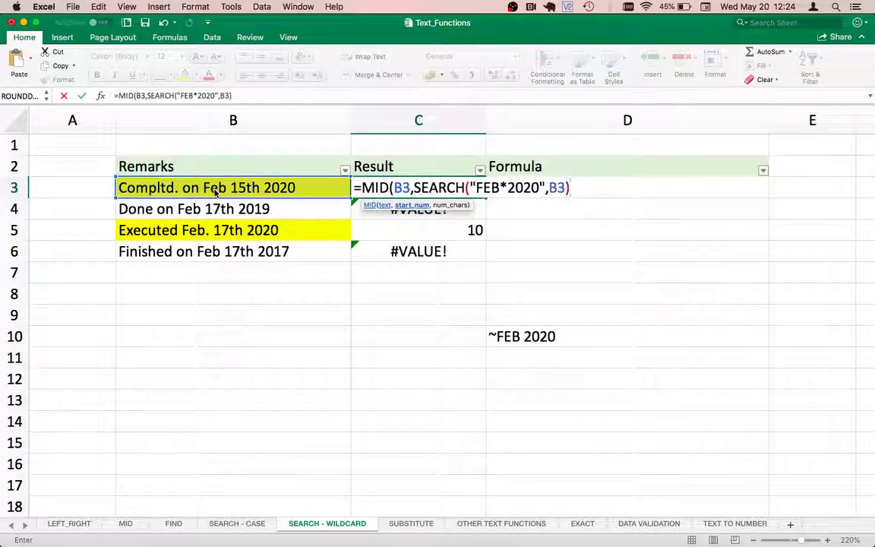
text(,)
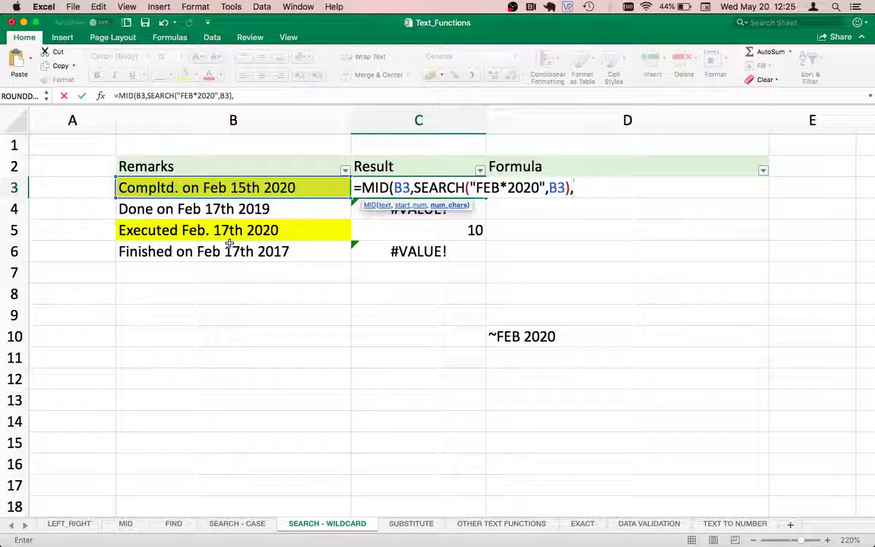
text(100)
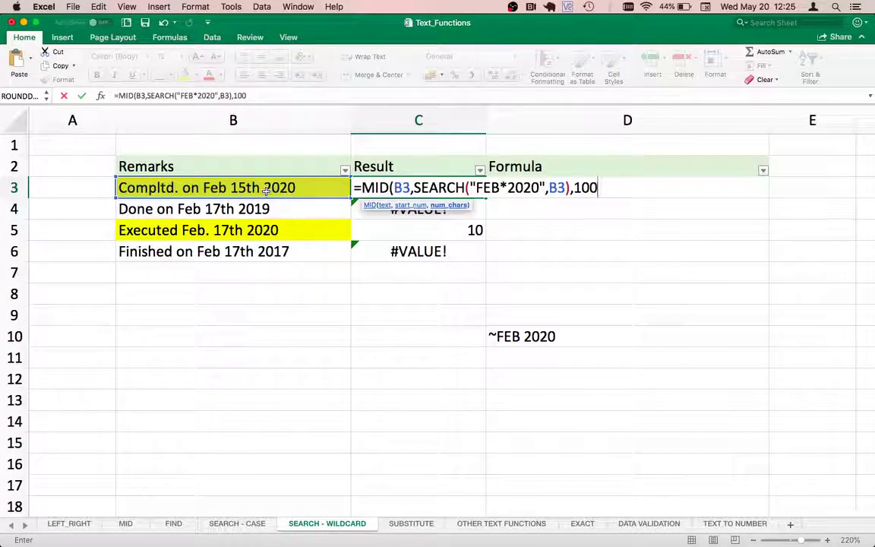
text())
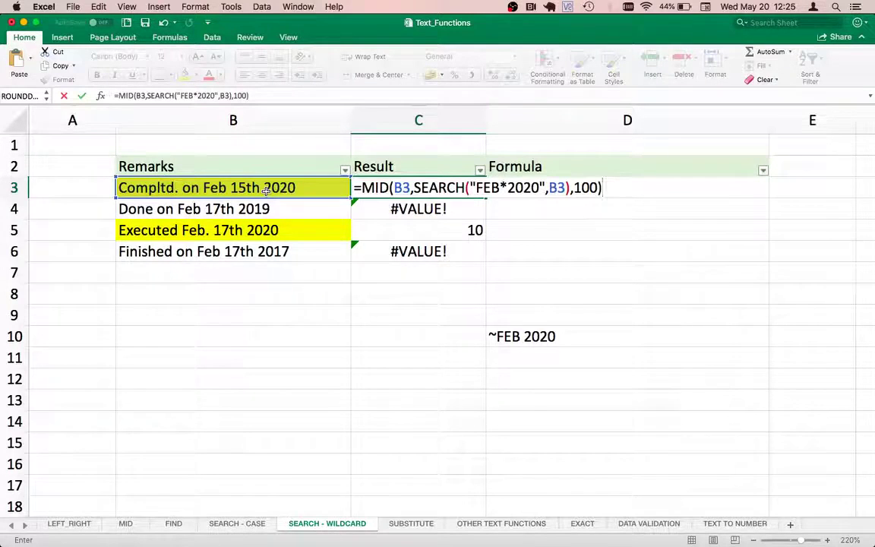
click(266, 190)
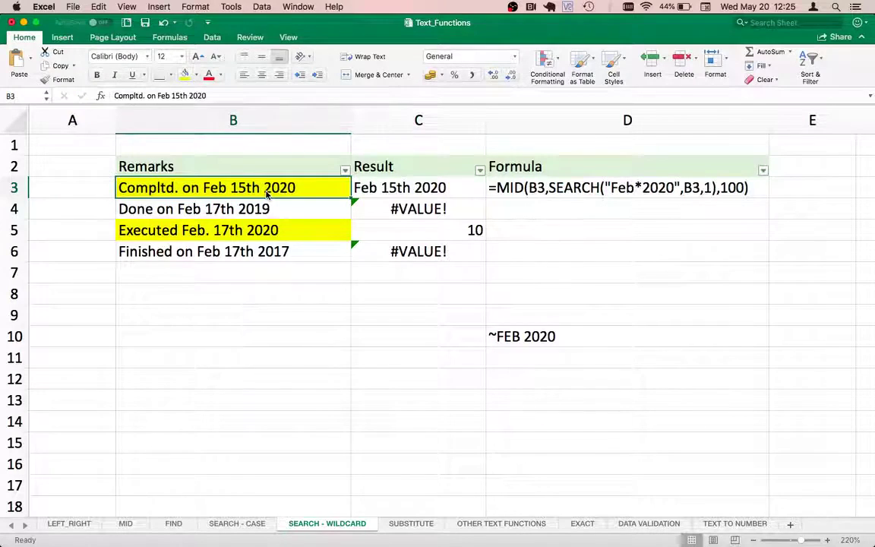
Copy the MID formula from C3 down through C6 and inspect the copy in C4
key(Right)
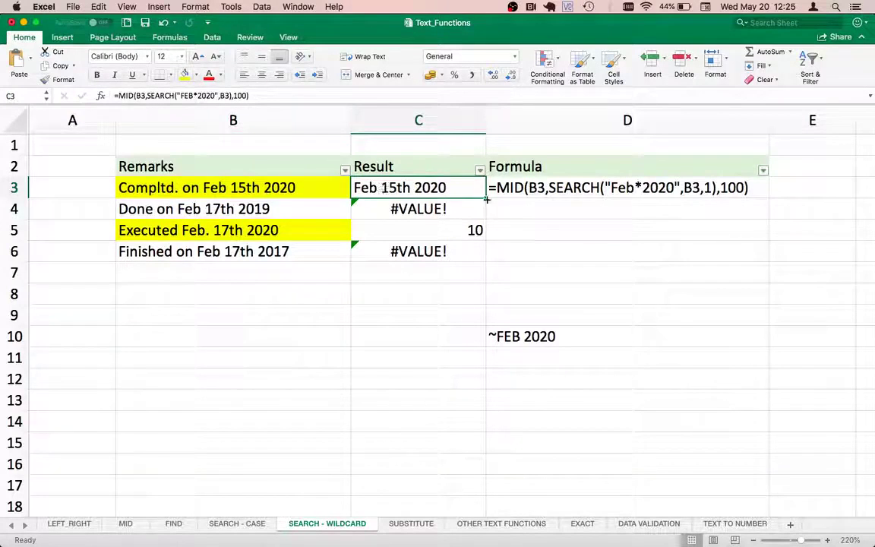
drag(479, 198, 465, 256)
click(387, 206)
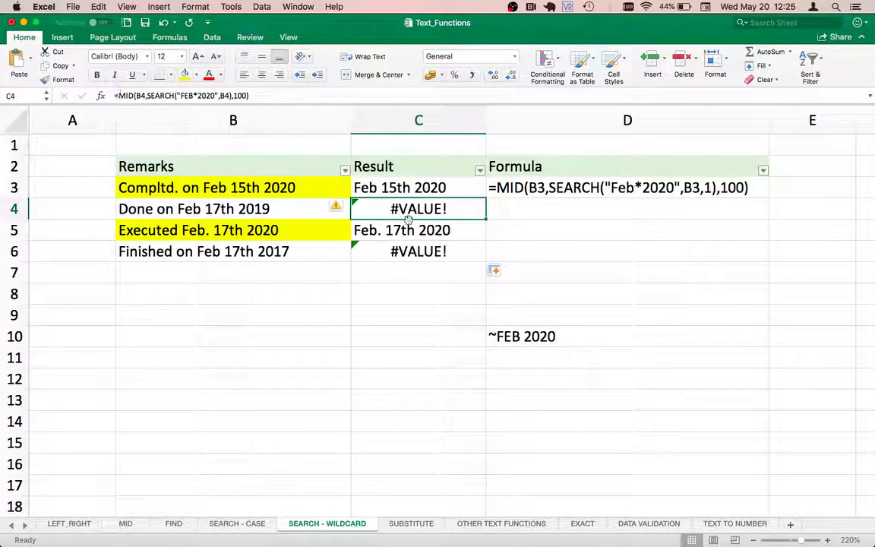
Wrap the MID formula in C3 in IFERROR with an empty string "" as the error value
double_click(365, 201)
click(366, 192)
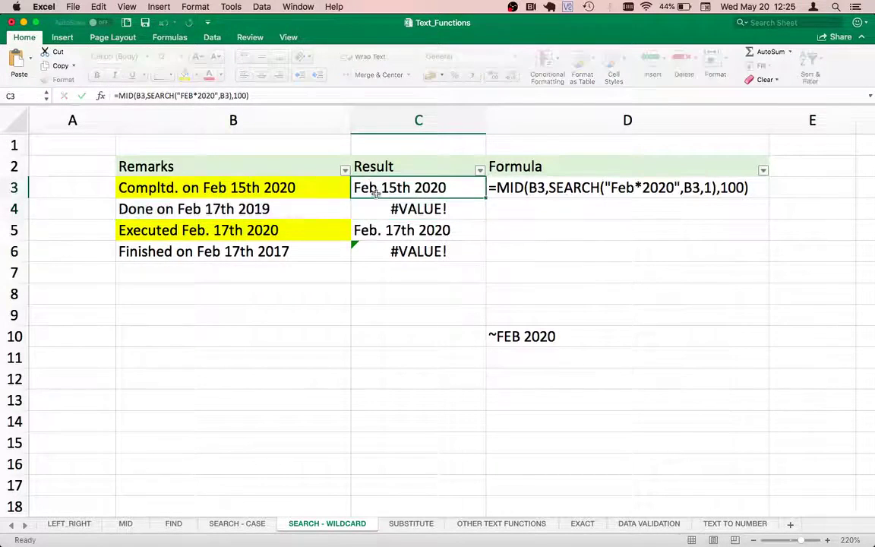
double_click(365, 188)
text(IFERROR)
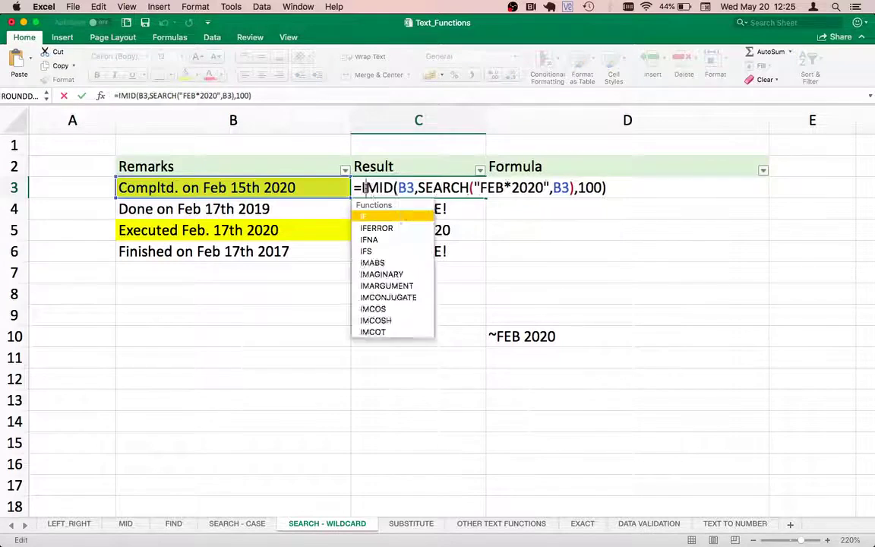
text(()
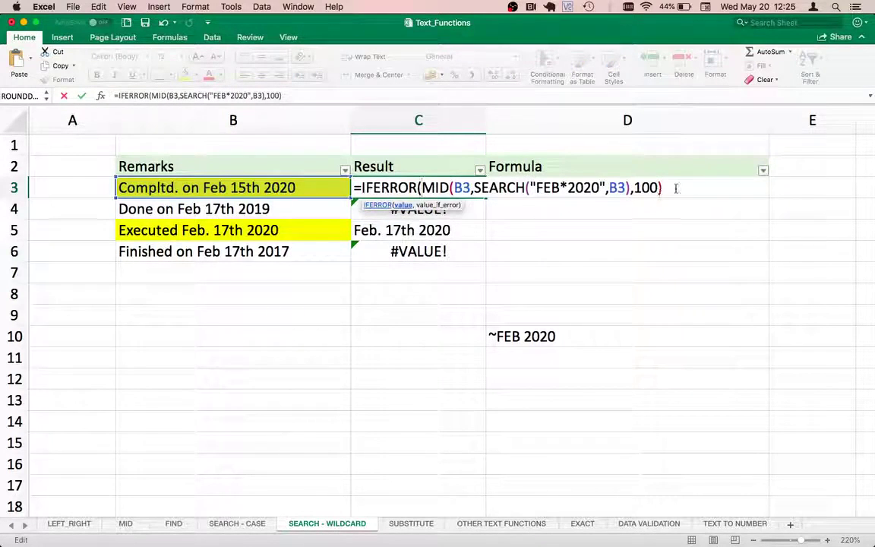
text(,"")
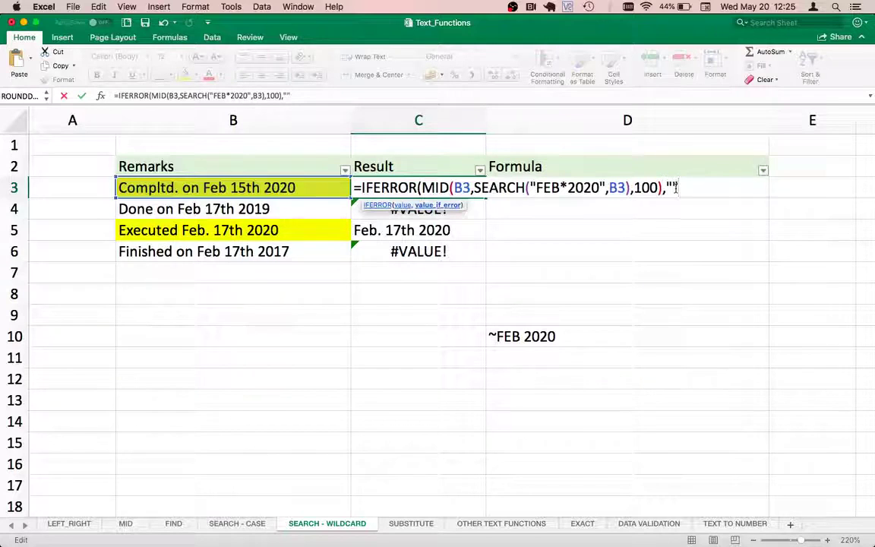
text())
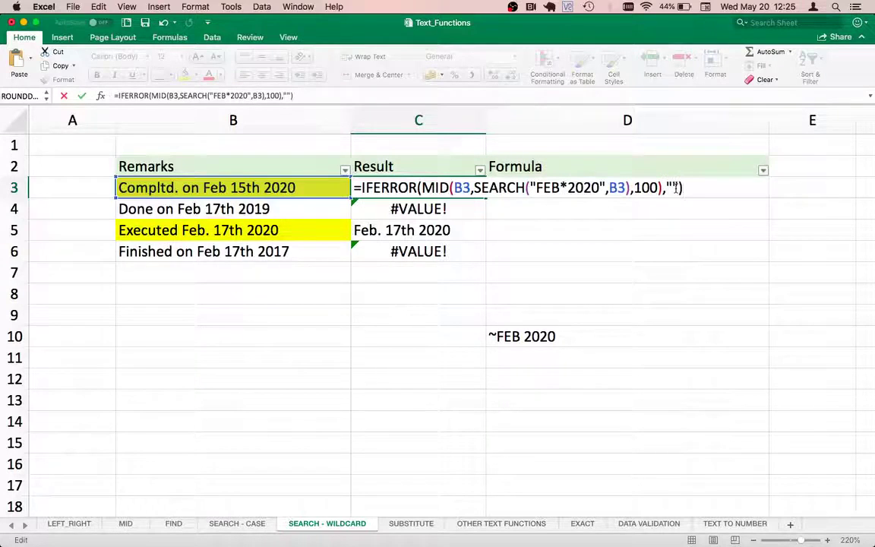
key(Return)
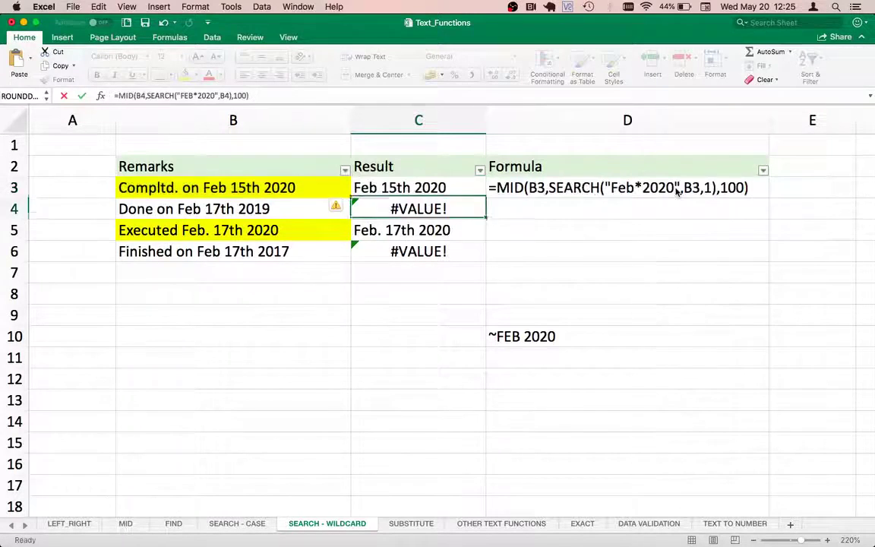
Copy the IFERROR formula from C3 down through C6
key(Up)
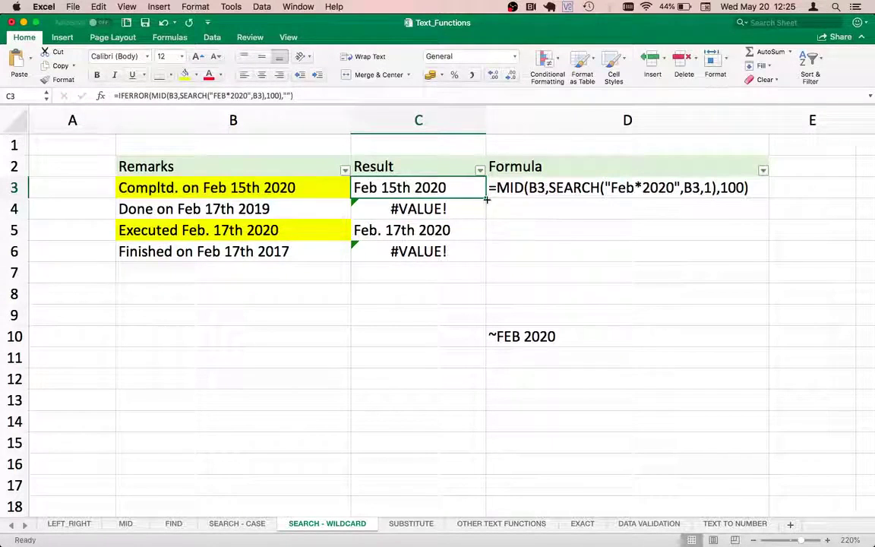
drag(487, 197, 456, 266)
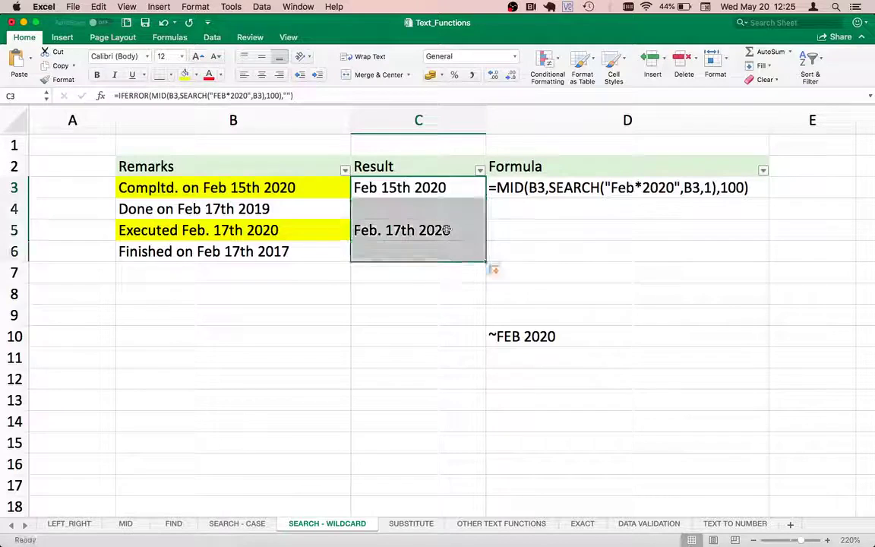
click(436, 212)
Compare the formula in C3 with the reference formula in D3 and the remark in B3
key(Up)
key(Right)
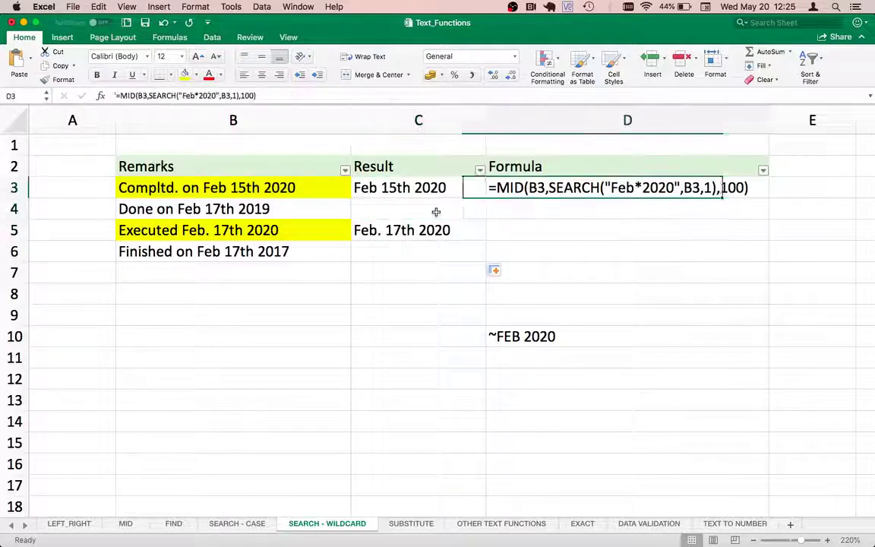
key(Left)
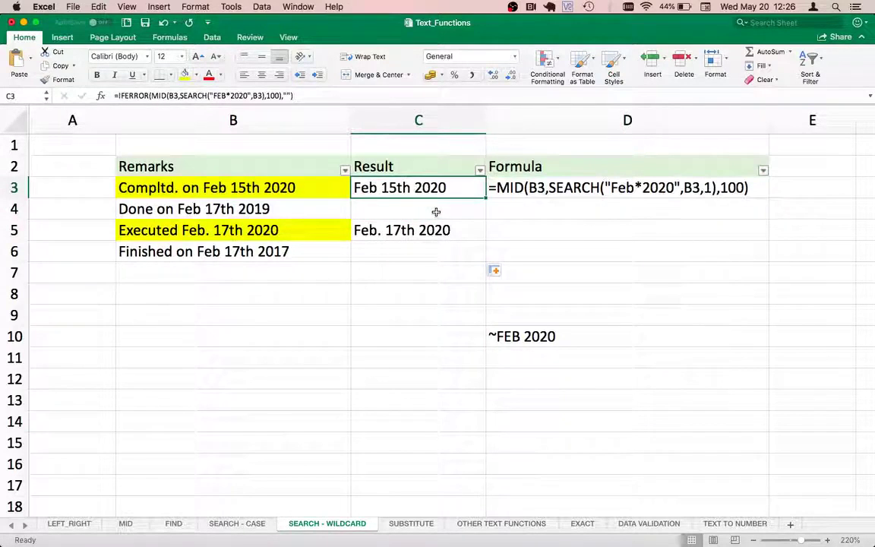
key(Left)
key(Right)
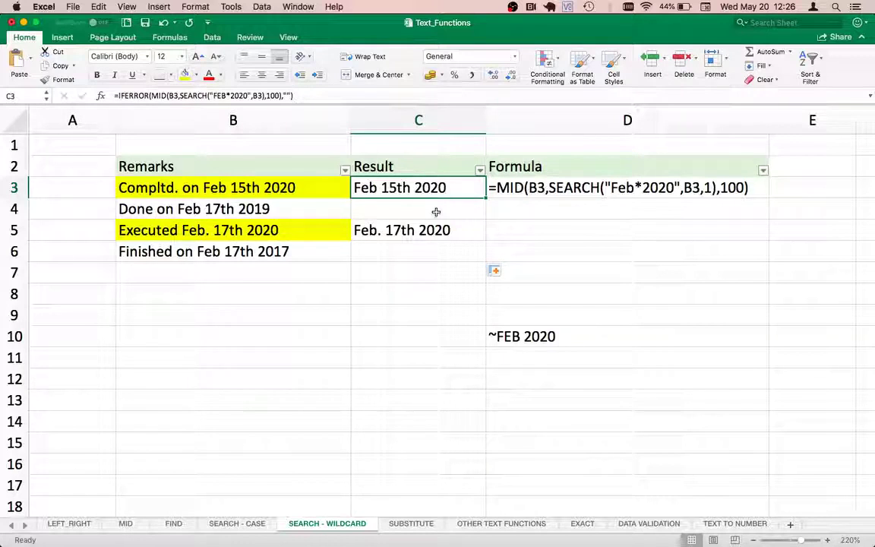
key(Left)
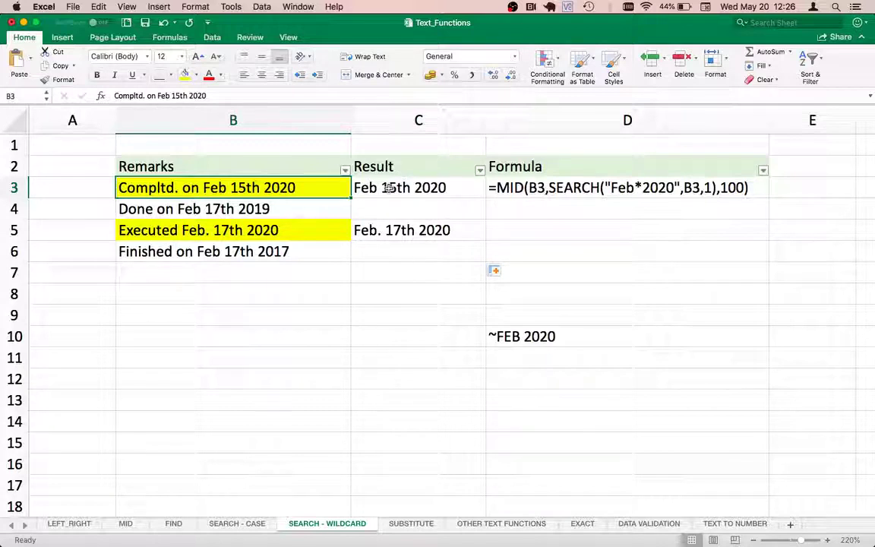
Filter the Remarks column for entries containing Feb*2020, and clear the filter after viewing the matching rows
click(346, 170)
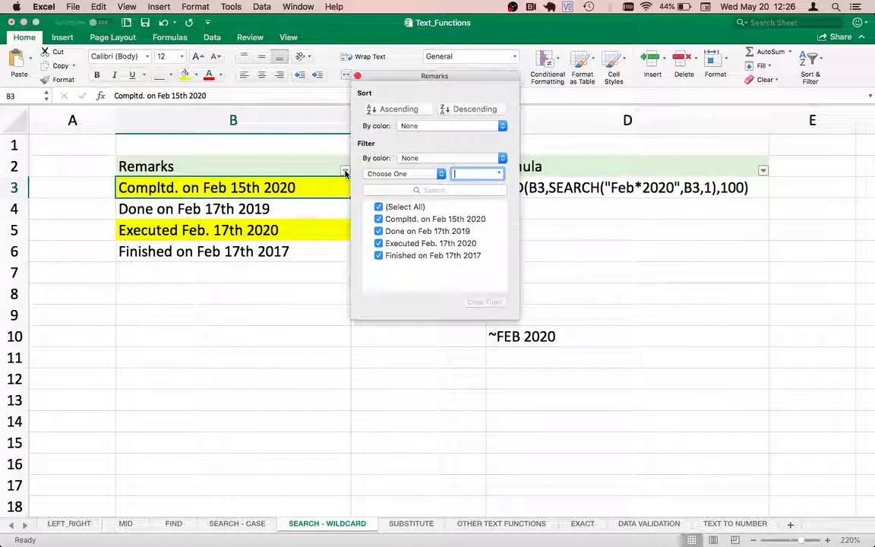
click(441, 174)
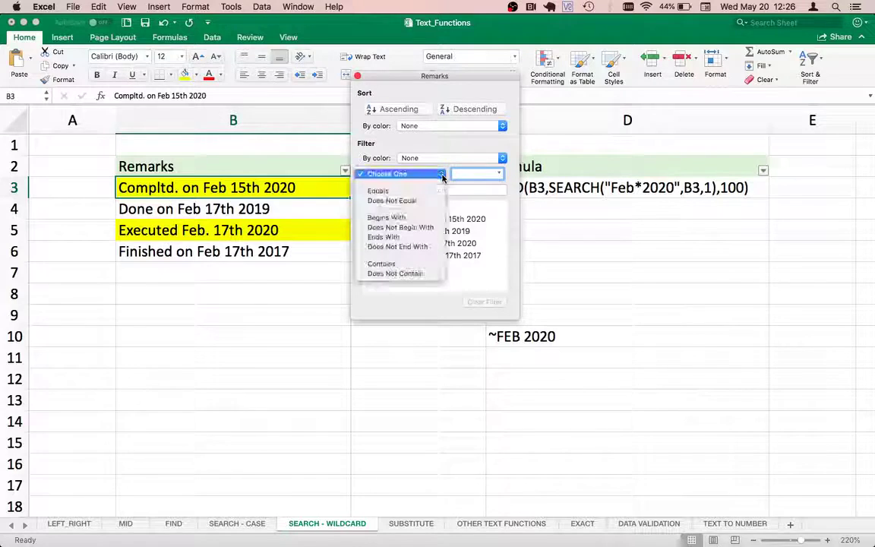
click(391, 264)
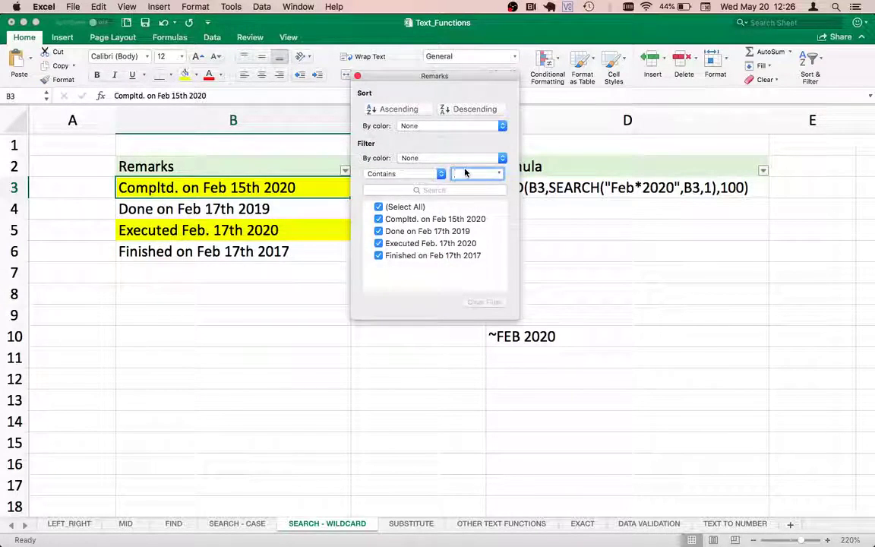
text(FEb*2)
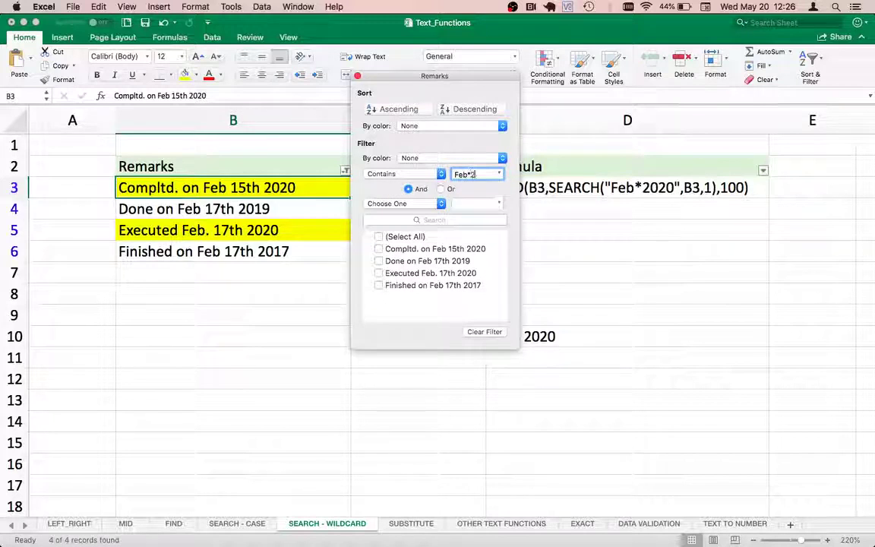
text(020)
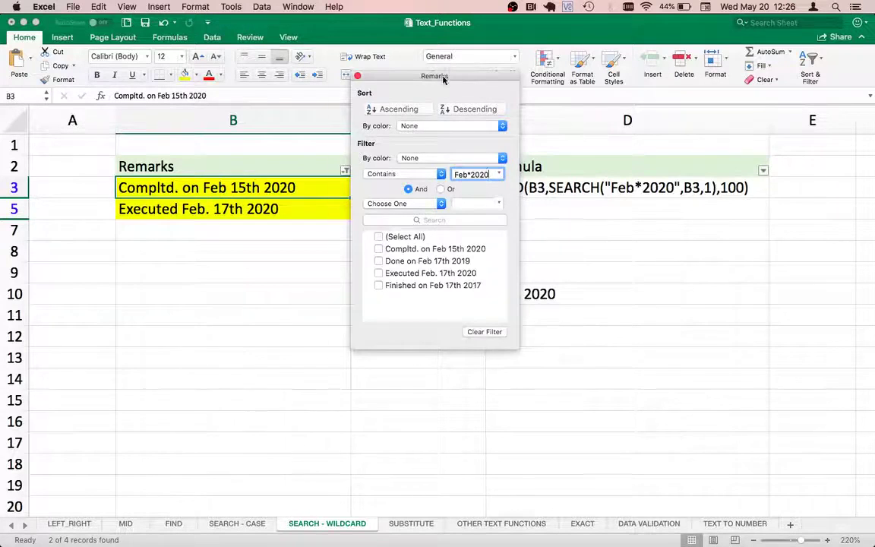
drag(451, 70, 207, 236)
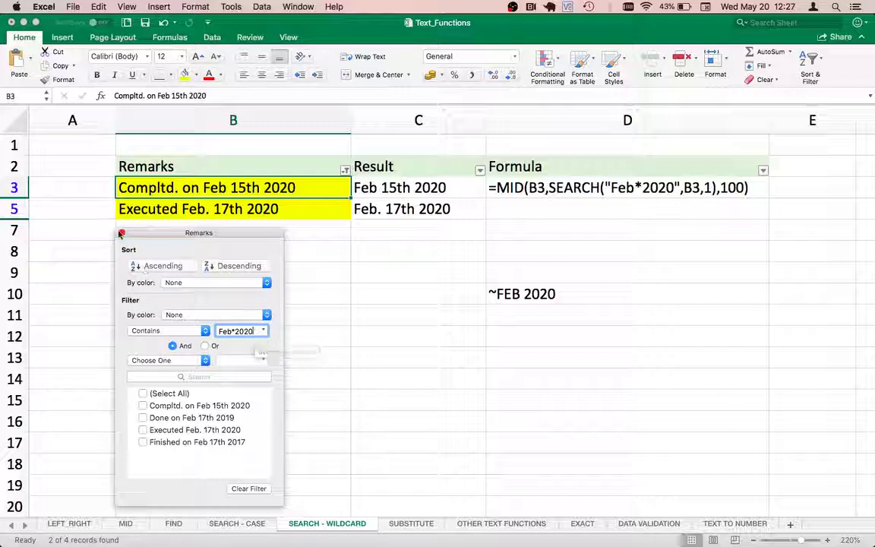
click(245, 491)
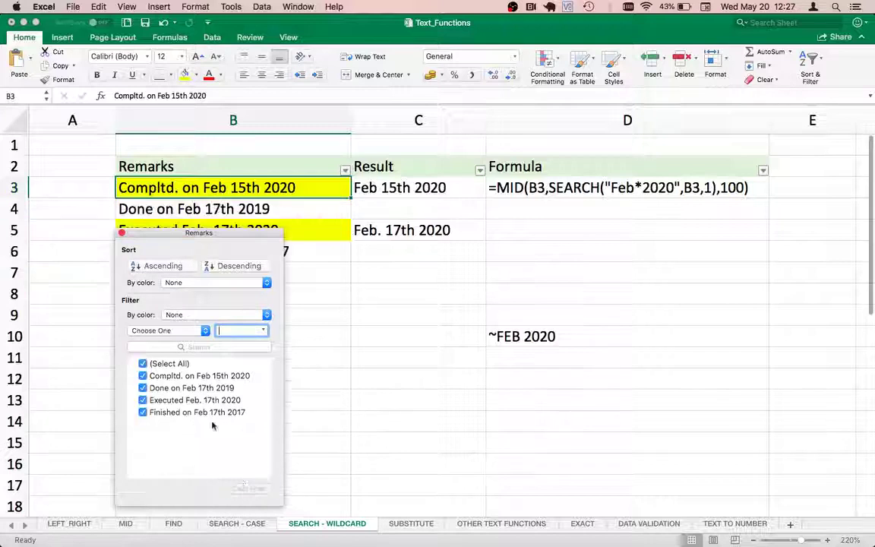